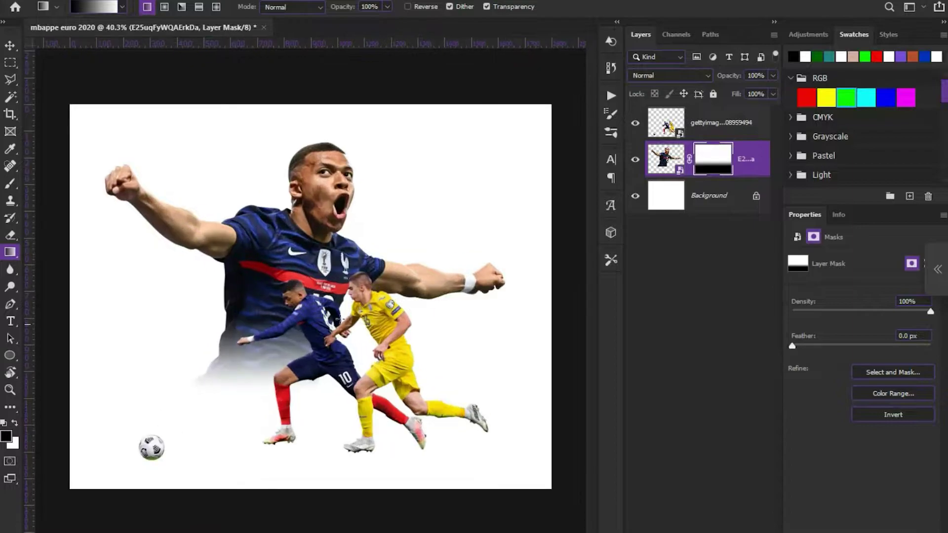
# Shrink the soft round brush for painting ground shadows.
pyautogui.press('Return')
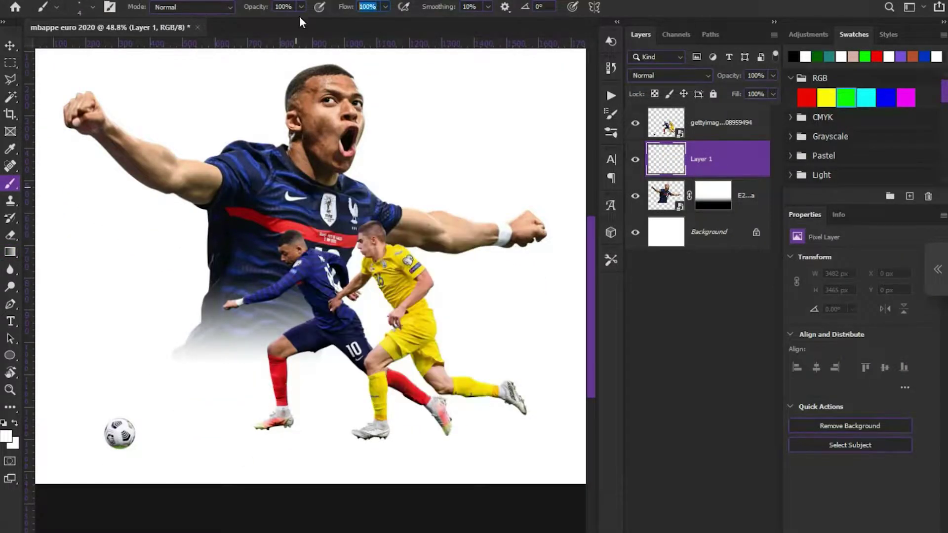
pyautogui.write('10')
pyautogui.scroll(3, 408, 402)
pyautogui.scroll(3, 408, 403)
pyautogui.rightClick(381, 354)
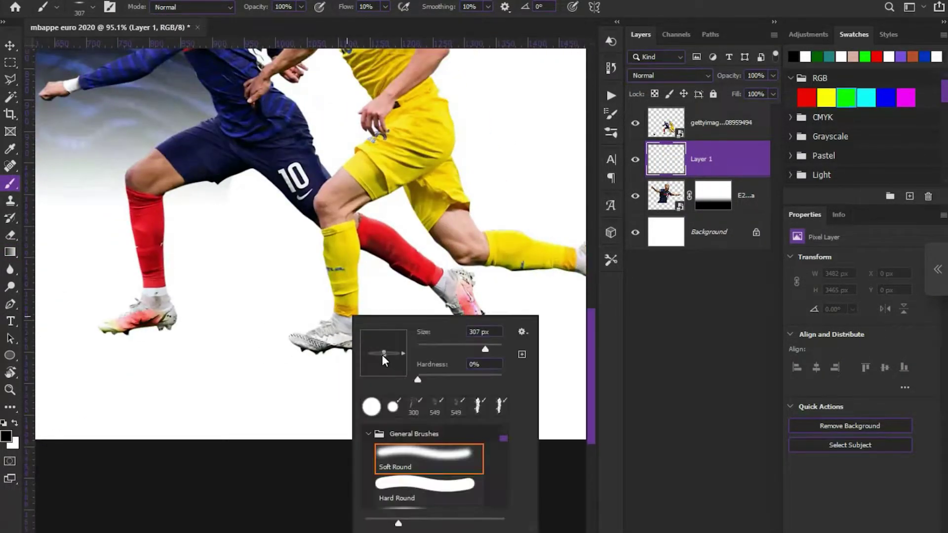
pyautogui.press('Return')
# Paint a soft black shadow beneath the players' boots and ball.
pyautogui.click(309, 323)
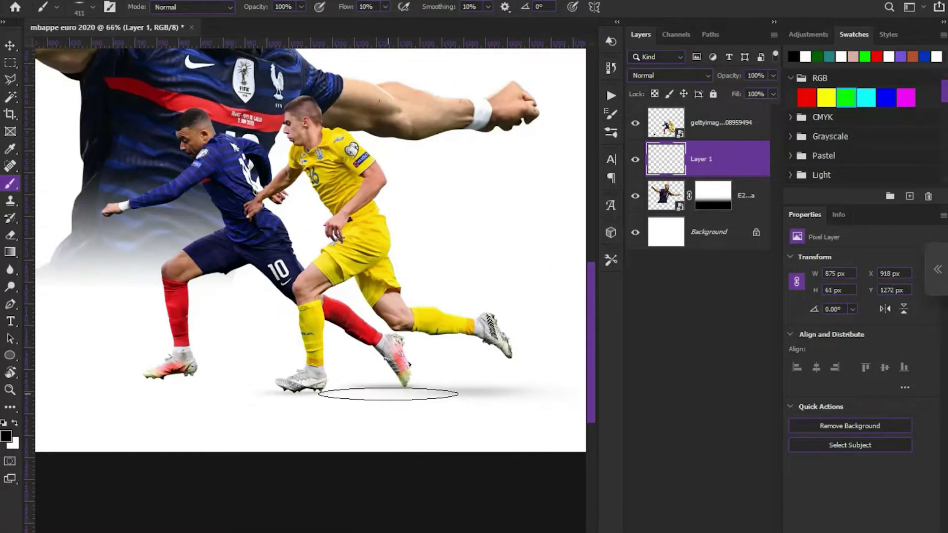
pyautogui.moveTo(389, 402); pyautogui.dragTo(228, 402)
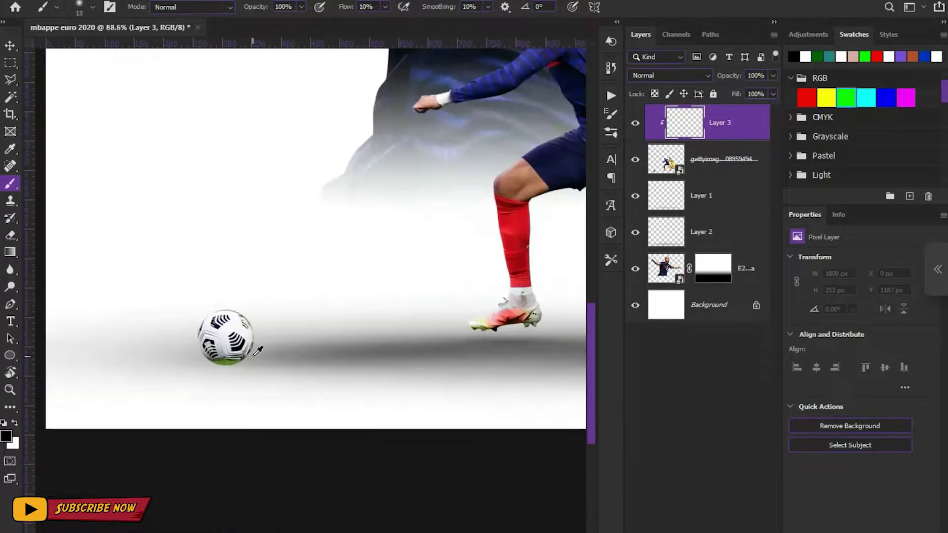
pyautogui.hscroll(3, 190, 365)
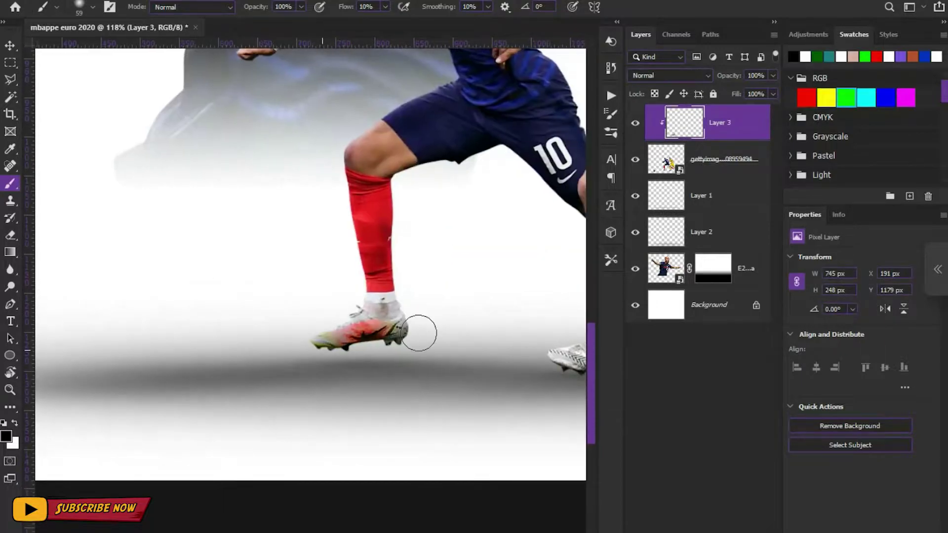
pyautogui.hscroll(3, 412, 328)
pyautogui.hscroll(3, 338, 237)
pyautogui.hscroll(3, 355, 297)
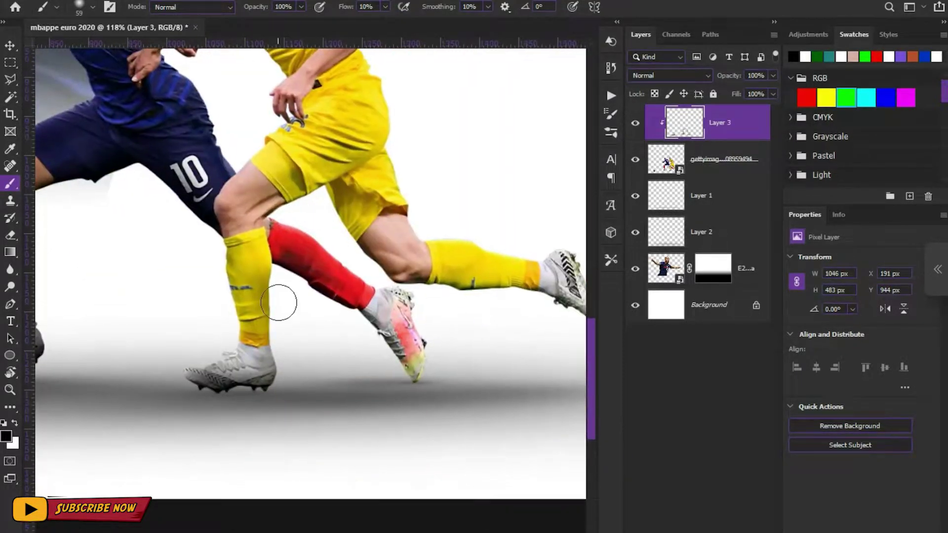
pyautogui.hscroll(5, 189, 224)
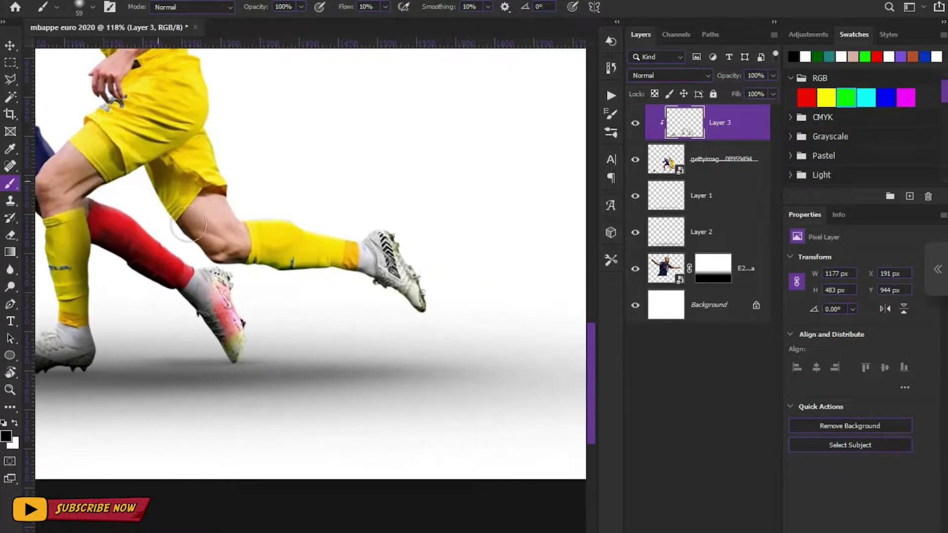
pyautogui.hscroll(-5, 204, 237)
pyautogui.scroll(2, 204, 238)
pyautogui.hscroll(-2, 207, 242)
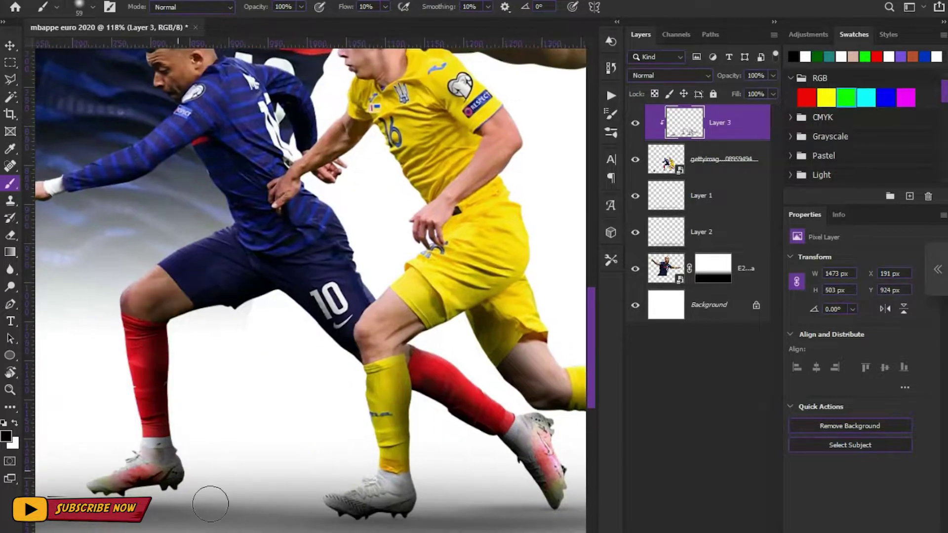
pyautogui.scroll(3, 254, 240)
pyautogui.hscroll(3, 321, 267)
pyautogui.hscroll(-2, 323, 267)
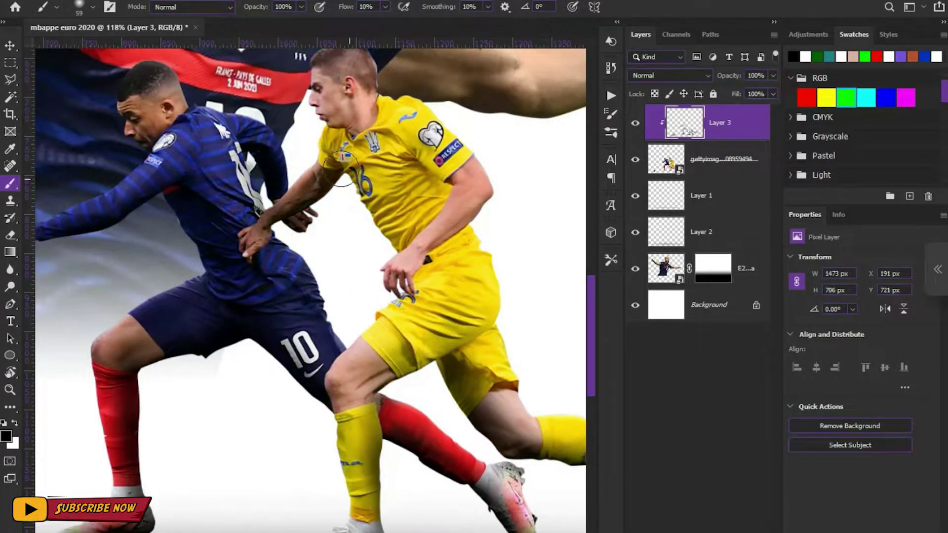
pyautogui.hscroll(-3, 340, 171)
pyautogui.scroll(-3, 340, 170)
pyautogui.scroll(3, 365, 157)
pyautogui.hscroll(-2, 390, 148)
pyautogui.scroll(-3, 197, 410)
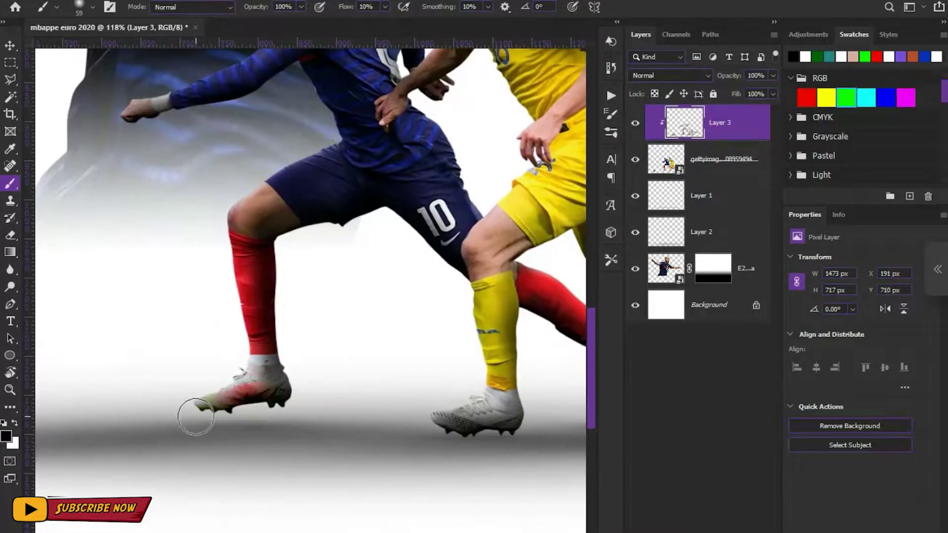
pyautogui.scroll(-3, 198, 410)
pyautogui.scroll(-2, 198, 409)
pyautogui.scroll(-2, 197, 410)
# Add a Solid Color fill sampled from the jersey blue, and split the players' drop shadow onto its own layer.
pyautogui.click(668, 321)
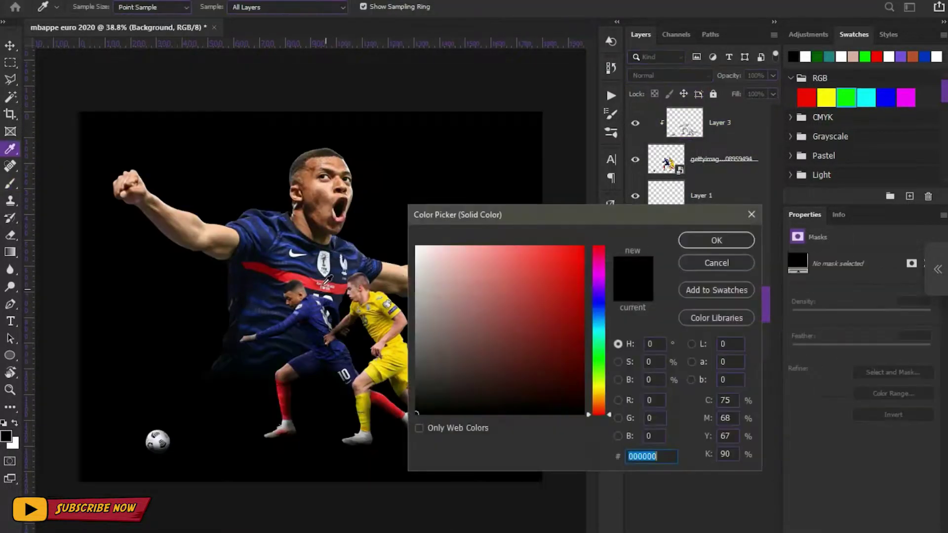
pyautogui.click(310, 262)
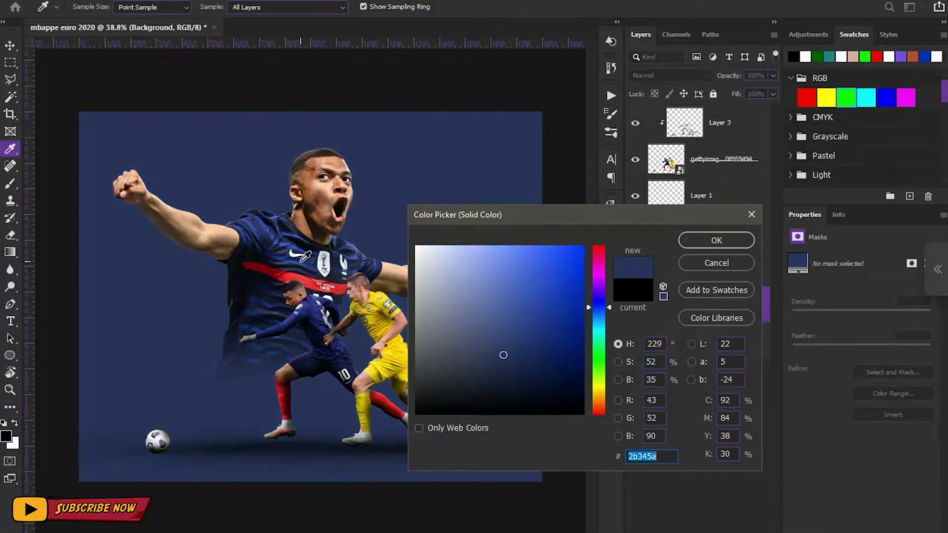
pyautogui.click(763, 419)
pyautogui.click(715, 195)
# Flip the shadow layer, squash it below the feet, motion-blur it and warp it.
pyautogui.hotkey('ctrl', 't')
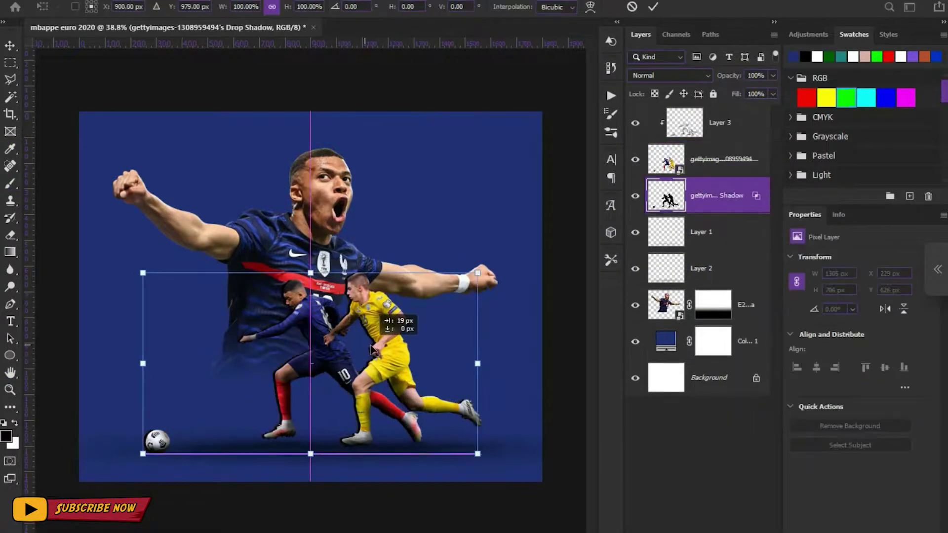
pyautogui.rightClick(360, 158)
pyautogui.click(392, 393)
pyautogui.moveTo(313, 271); pyautogui.dragTo(313, 435)
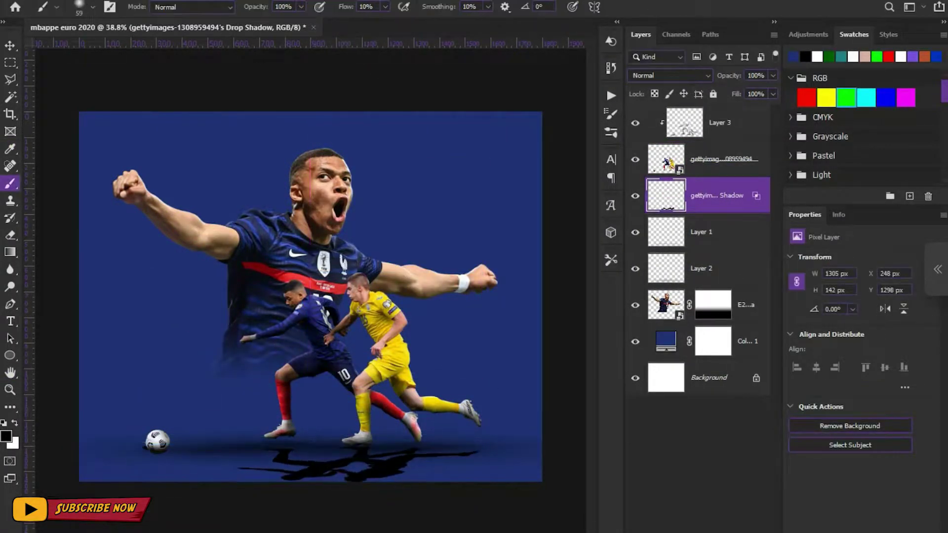
pyautogui.hotkey('ctrl', 'alt', 'f')
pyautogui.press('Return')
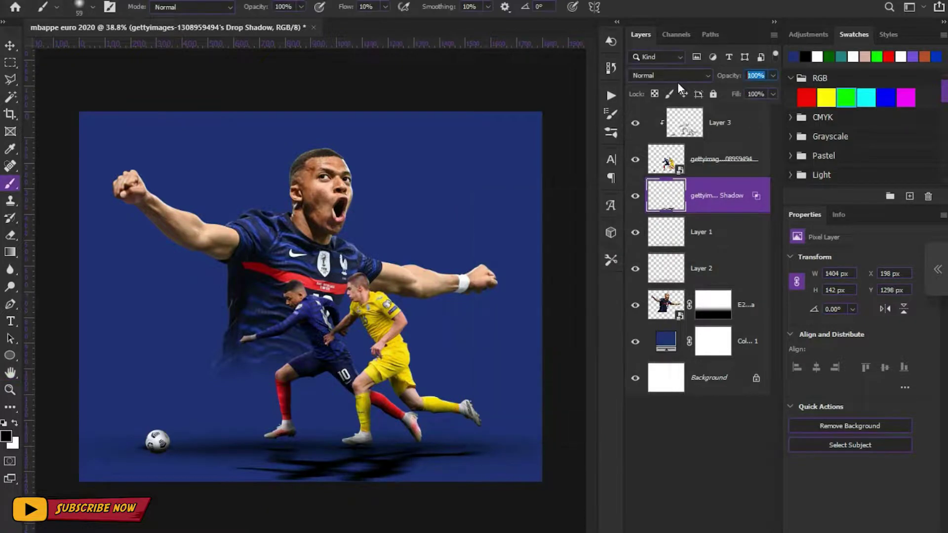
pyautogui.scroll(3, 330, 351)
pyautogui.hotkey('ctrl', 't')
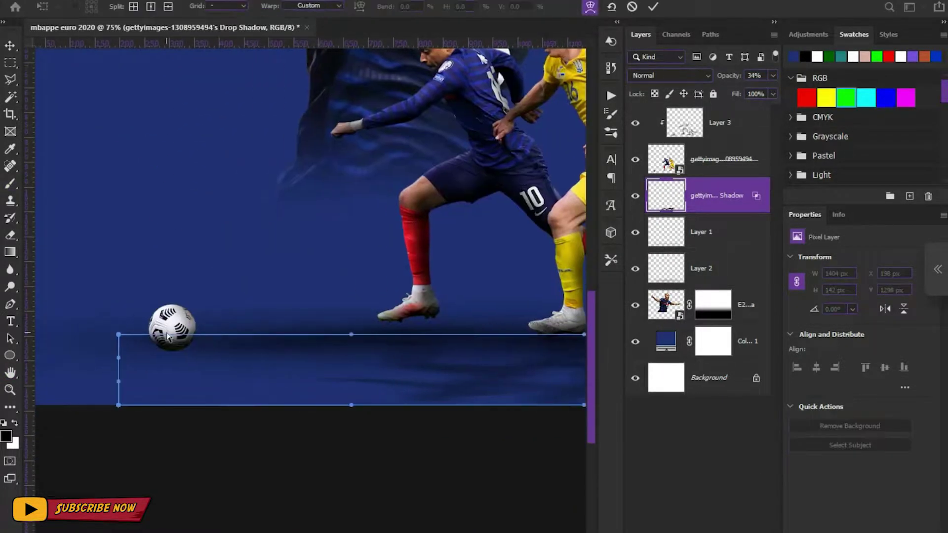
pyautogui.scroll(2, 172, 344)
pyautogui.hscroll(5, 228, 379)
pyautogui.hscroll(5, 380, 392)
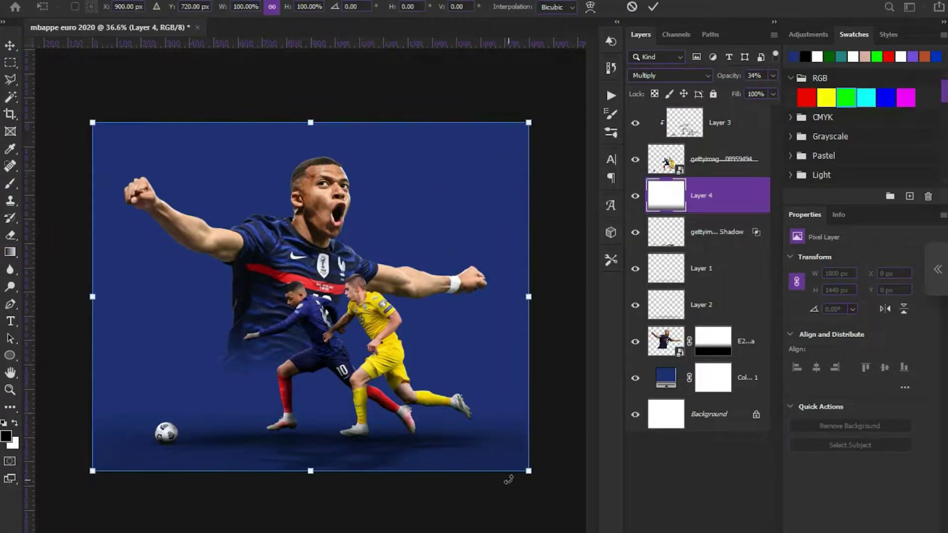
# Draw a dark navy rectangle stripe on a new layer and duplicate it.
pyautogui.click(676, 383)
pyautogui.hotkey('ctrl', 'shift', 'alt', 'n')
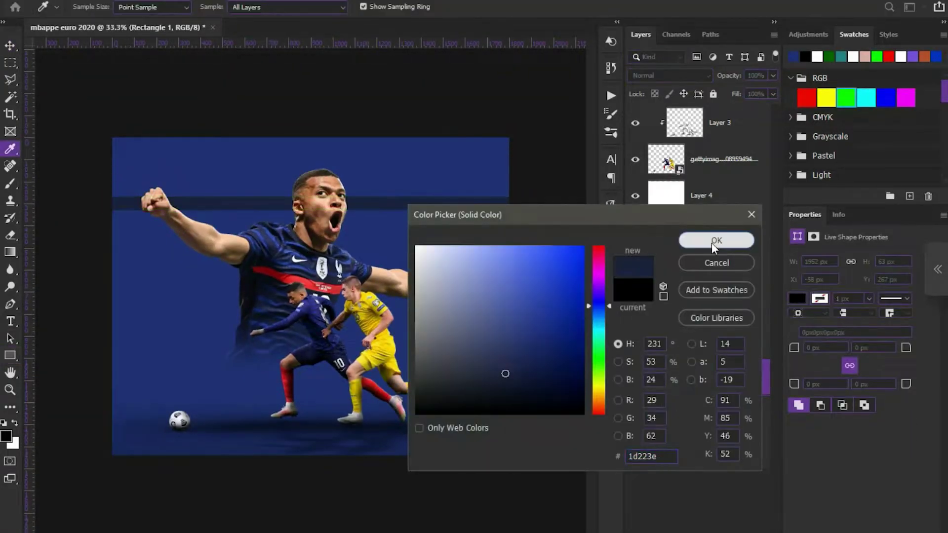
pyautogui.click(716, 240)
pyautogui.press('v')
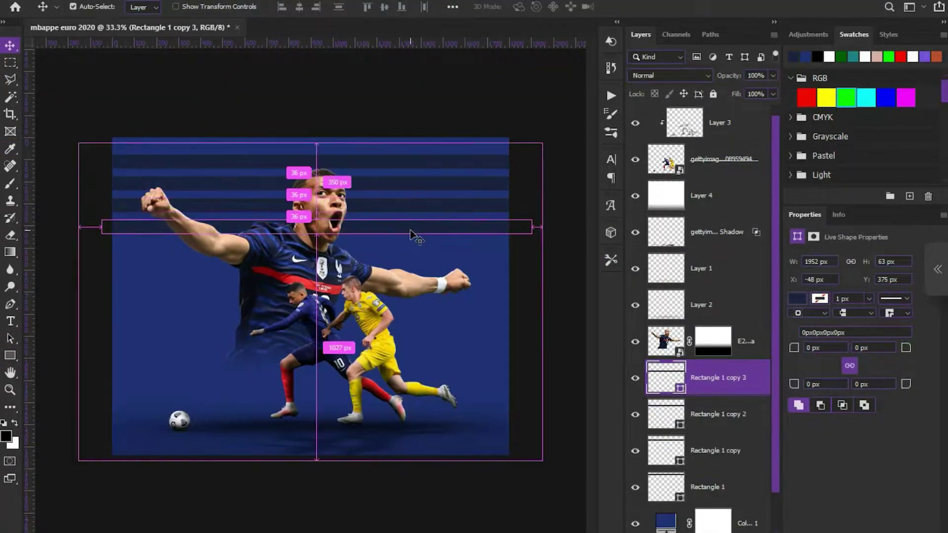
# Move the three newest stripe copies down the poster and group the stripe layers.
pyautogui.keyDown('shift'); pyautogui.click(722, 481); pyautogui.keyUp('shift')
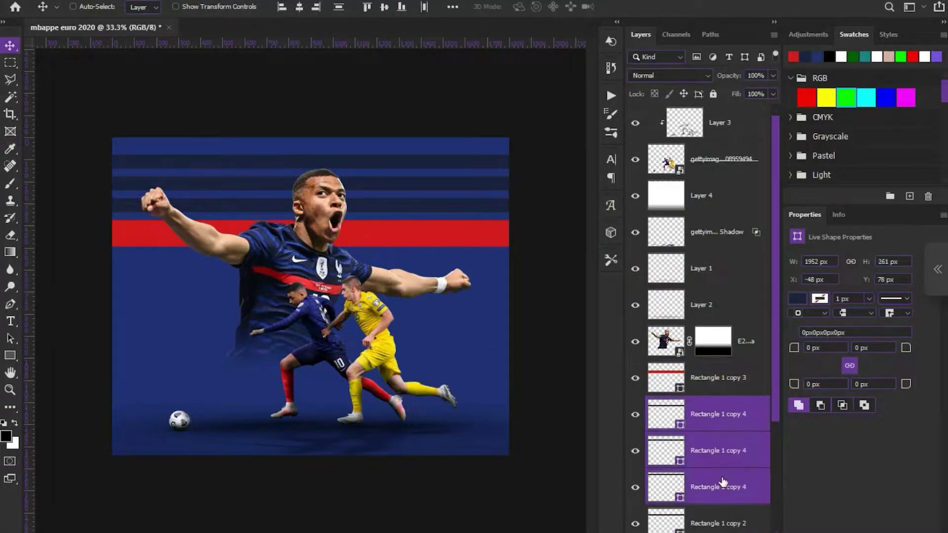
pyautogui.moveTo(402, 307); pyautogui.dragTo(399, 371)
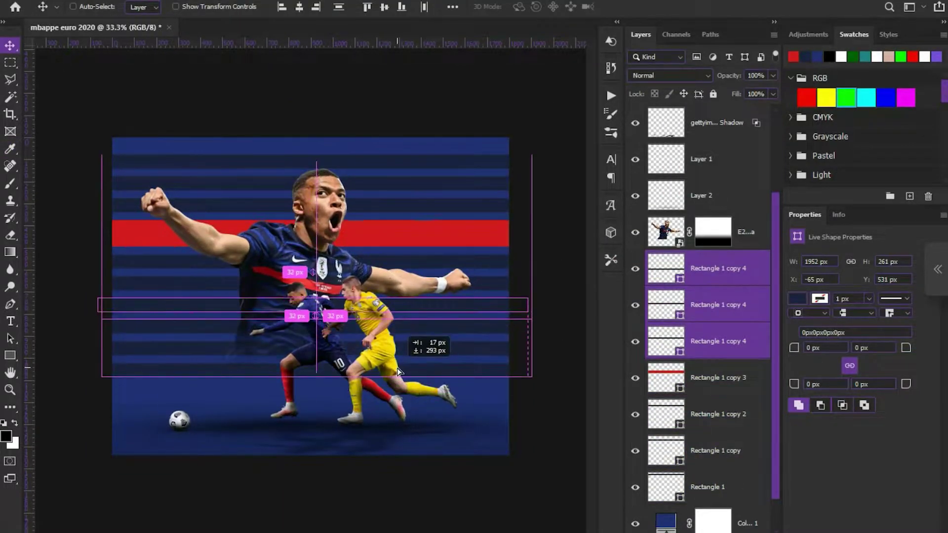
pyautogui.hotkey('ctrl', 'g')
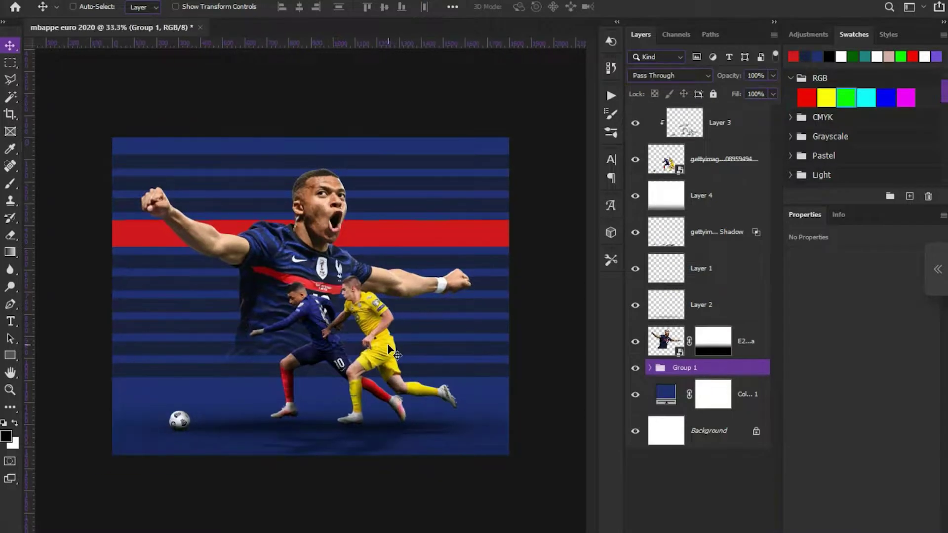
pyautogui.scroll(1, 296, 385)
pyautogui.click(272, 395)
pyautogui.scroll(2, 256, 385)
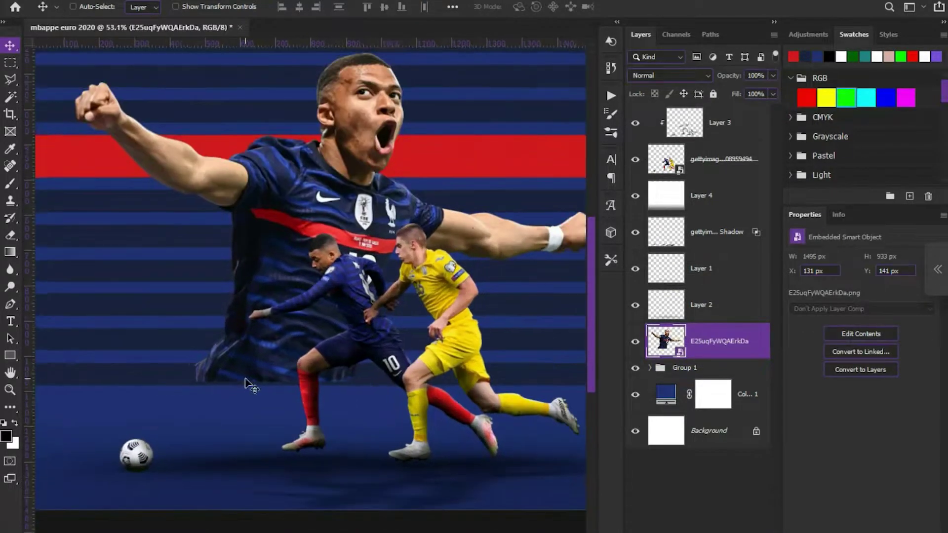
# Mask the large player image with a rectangular selection.
pyautogui.scroll(2, 251, 386)
pyautogui.scroll(2, 232, 368)
pyautogui.press('m')
pyautogui.moveTo(213, 346); pyautogui.dragTo(216, 349)
pyautogui.click(648, 369)
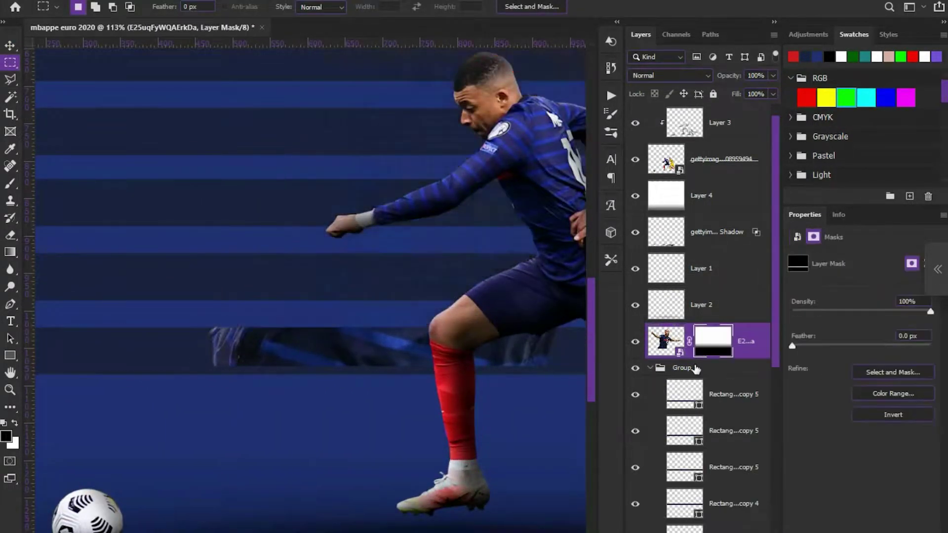
# Blend the Textures (1) layer in Soft Light at 7% opacity and add the MBAPPE text layer.
pyautogui.scroll(-3, 253, 391)
pyautogui.scroll(-2, 335, 360)
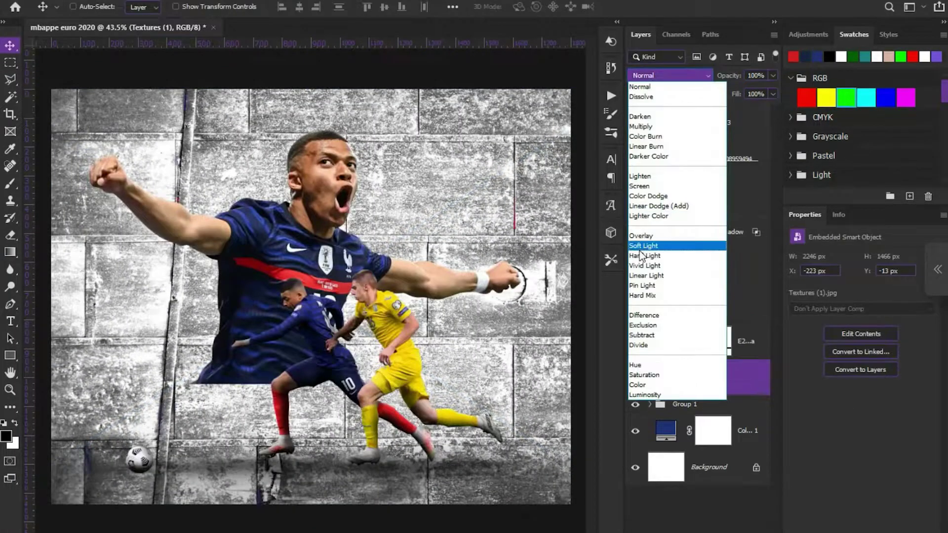
pyautogui.click(641, 246)
pyautogui.write('7')
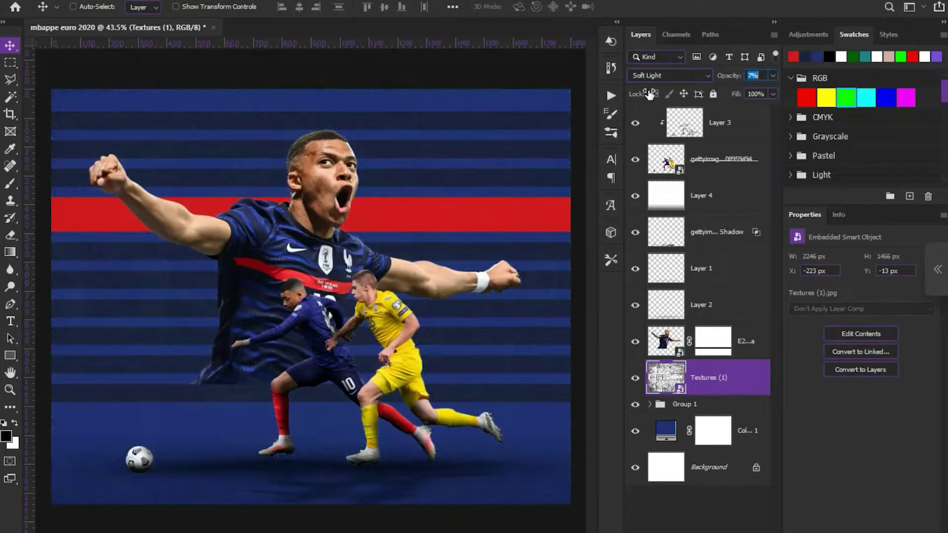
pyautogui.click(288, 338)
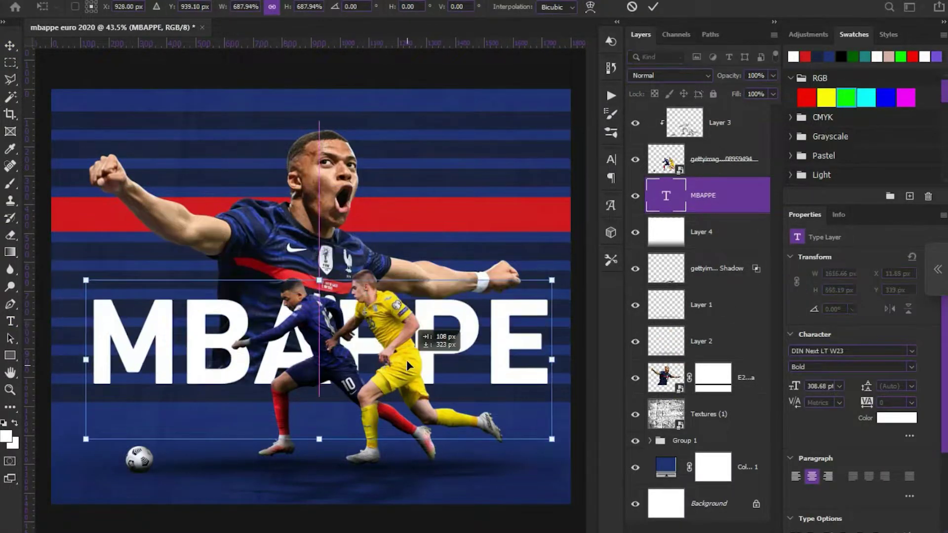
# Choose the title font, enlarge the text to about 158%, and duplicate it slightly lower.
pyautogui.click(911, 351)
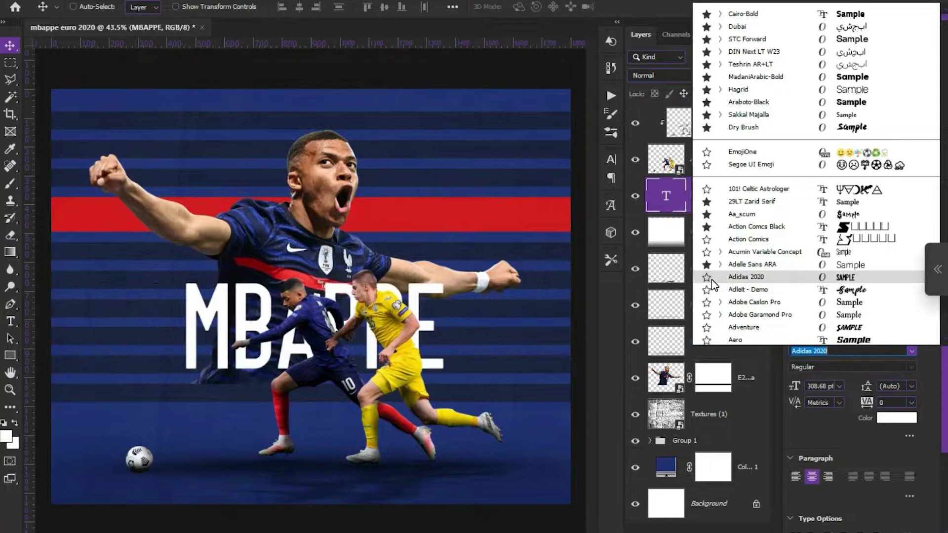
pyautogui.press('Return')
pyautogui.hotkey('ctrl', 't')
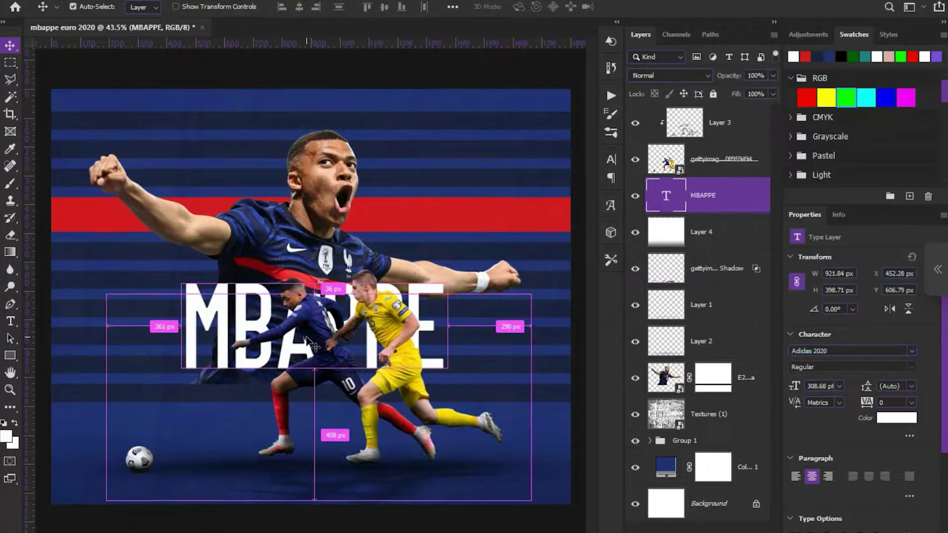
pyautogui.moveTo(448, 267); pyautogui.dragTo(520, 198)
pyautogui.moveTo(341, 302); pyautogui.dragTo(344, 302)
pyautogui.moveTo(371, 334); pyautogui.dragTo(371, 359)
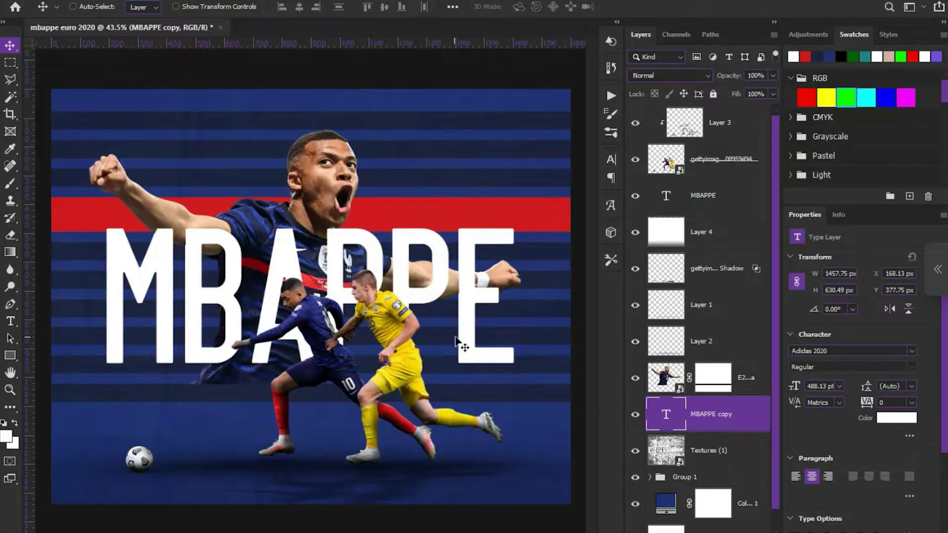
# Give the MBAPPE text a white outline Stroke layer style.
pyautogui.doubleClick(763, 204)
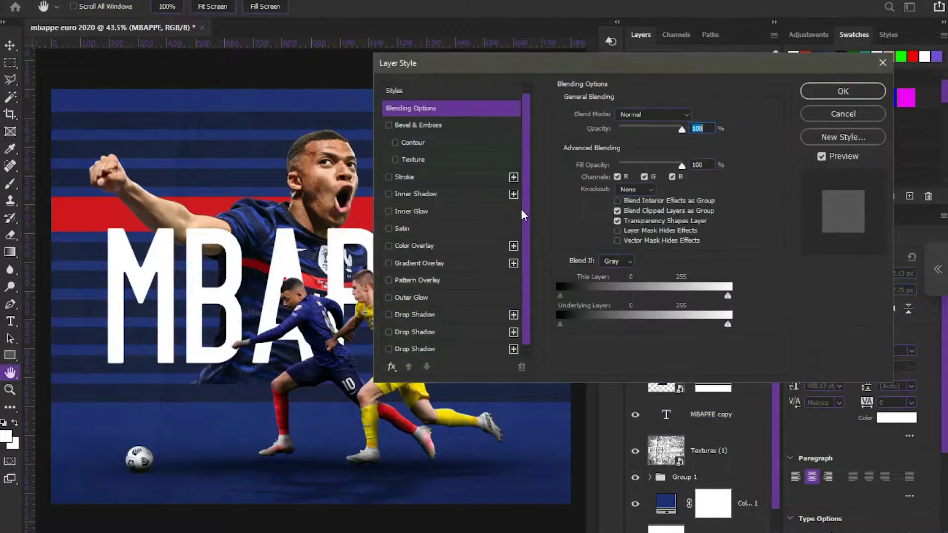
pyautogui.click(404, 176)
pyautogui.click(590, 203)
pyautogui.press('Return')
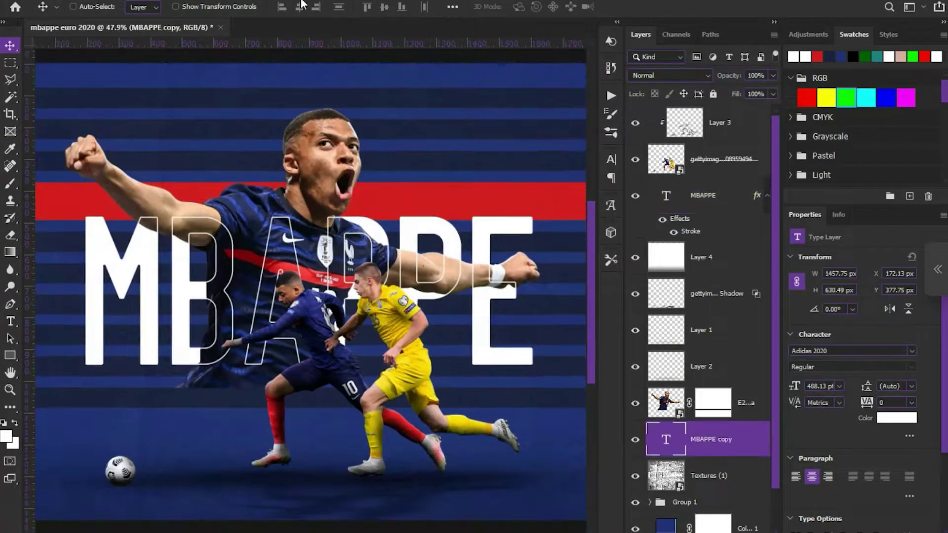
# Warp the text with a reversed Bulge so it pinches inward.
pyautogui.click(642, 82)
pyautogui.click(628, 182)
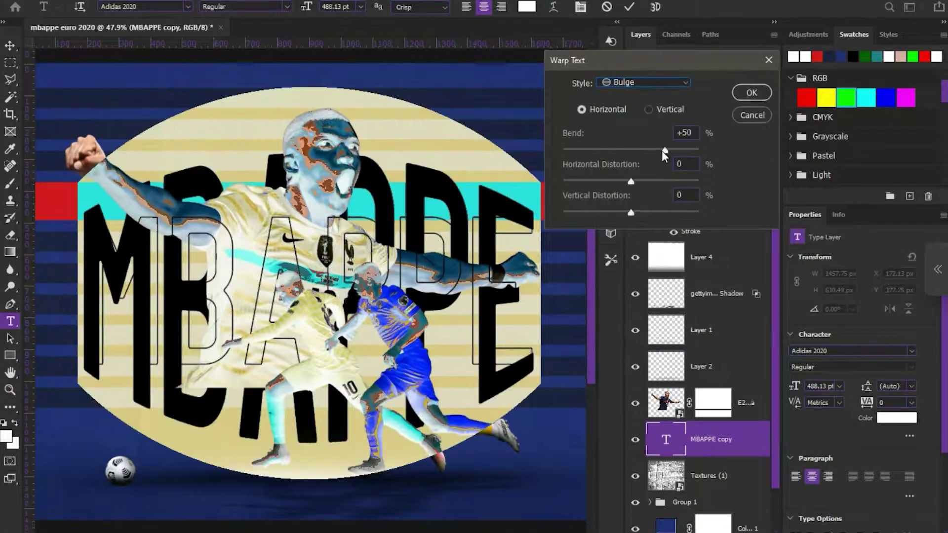
pyautogui.moveTo(662, 150); pyautogui.dragTo(615, 153)
pyautogui.click(751, 94)
# Apply the same reversed Bulge warp to the original MBAPPE text layer.
pyautogui.click(697, 196)
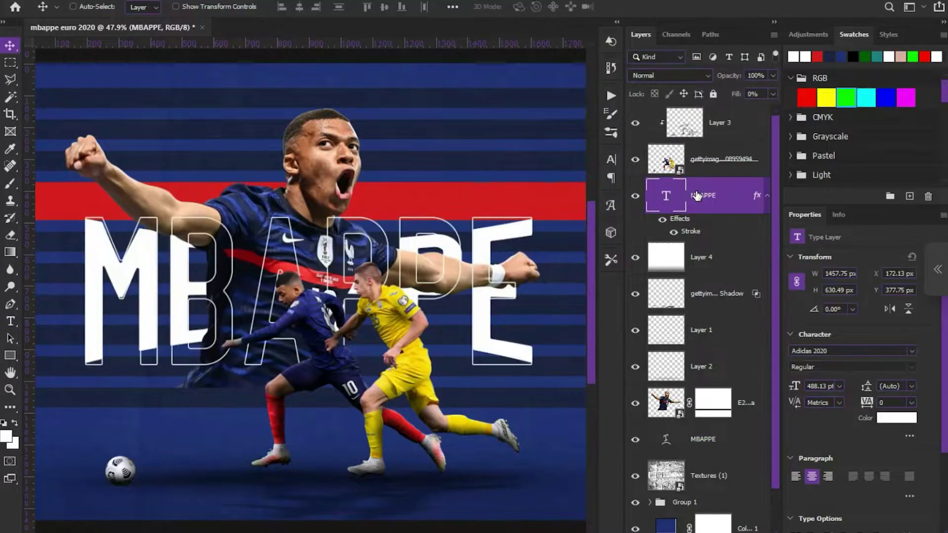
pyautogui.doubleClick(669, 198)
pyautogui.click(553, 7)
pyautogui.click(641, 82)
pyautogui.click(628, 182)
pyautogui.moveTo(662, 150)
pyautogui.mouseDown()
pyautogui.moveTo(613, 154)
pyautogui.moveTo(621, 153)
pyautogui.mouseUp()
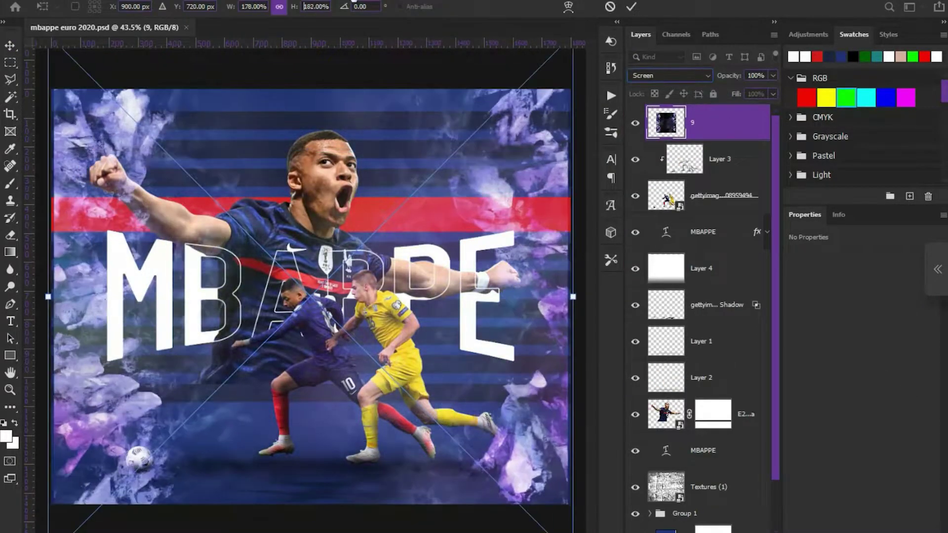
# Commit the texture overlay's resize, then hide it over dark areas with Blend If underlying black at 24.
pyautogui.press('Return')
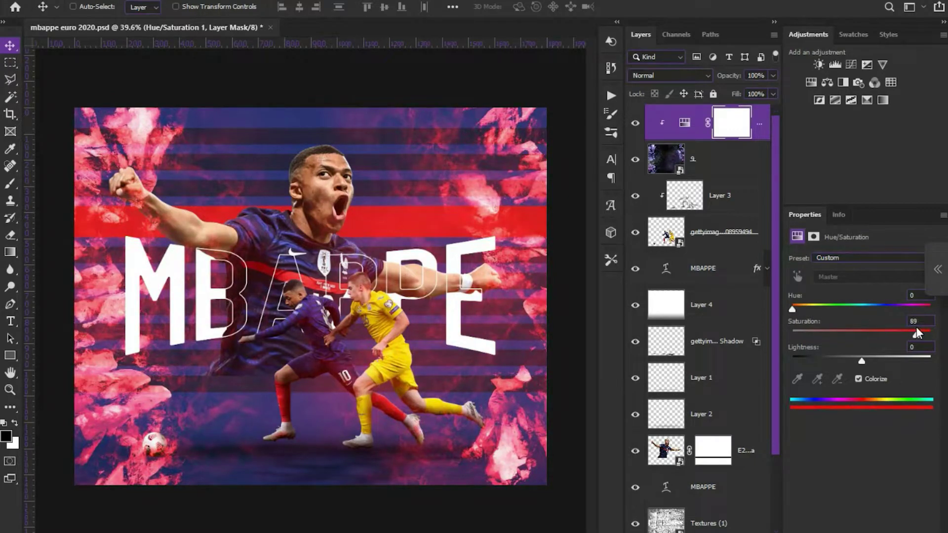
pyautogui.scroll(2, 373, 310)
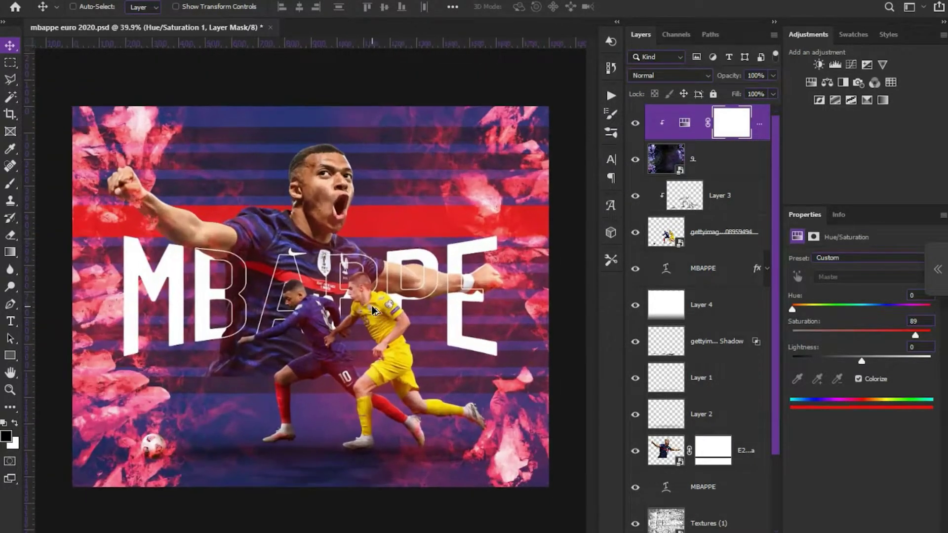
pyautogui.click(726, 159)
pyautogui.doubleClick(740, 159)
pyautogui.moveTo(574, 321); pyautogui.dragTo(590, 318)
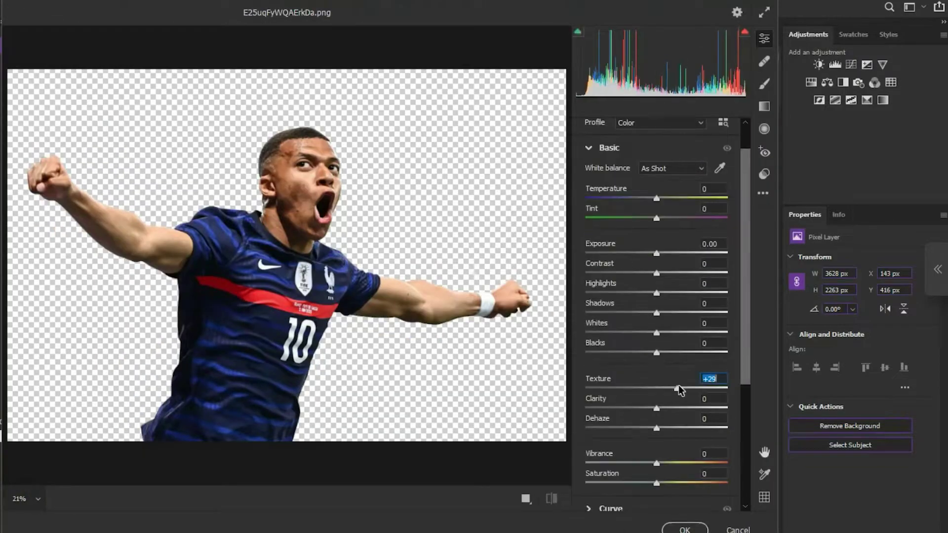
# Raise the cutouts' whites and shadows in Camera Raw, add a red-green Color Balance, and darken the highlights.
pyautogui.moveTo(656, 333)
pyautogui.mouseDown()
pyautogui.moveTo(692, 332)
pyautogui.moveTo(692, 312)
pyautogui.moveTo(639, 313)
pyautogui.moveTo(614, 293)
pyautogui.mouseUp()
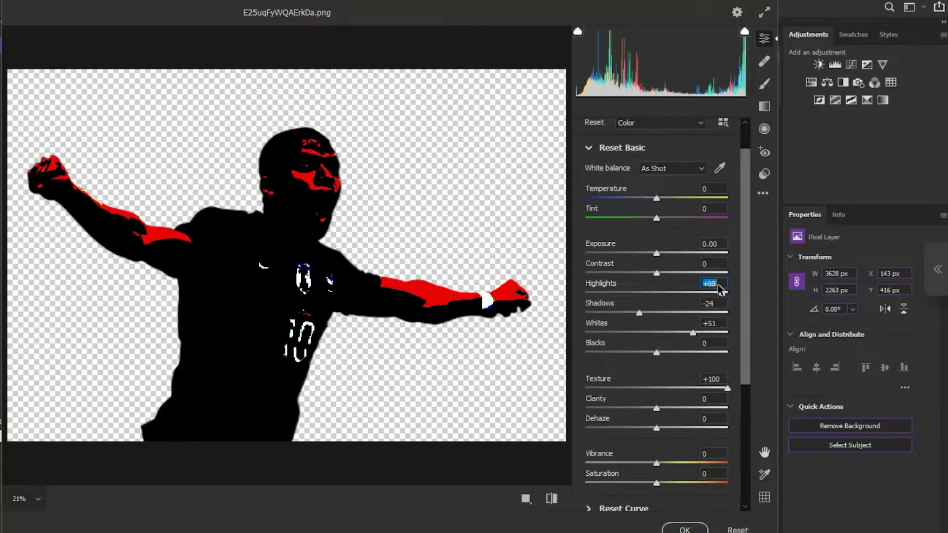
pyautogui.press('Return')
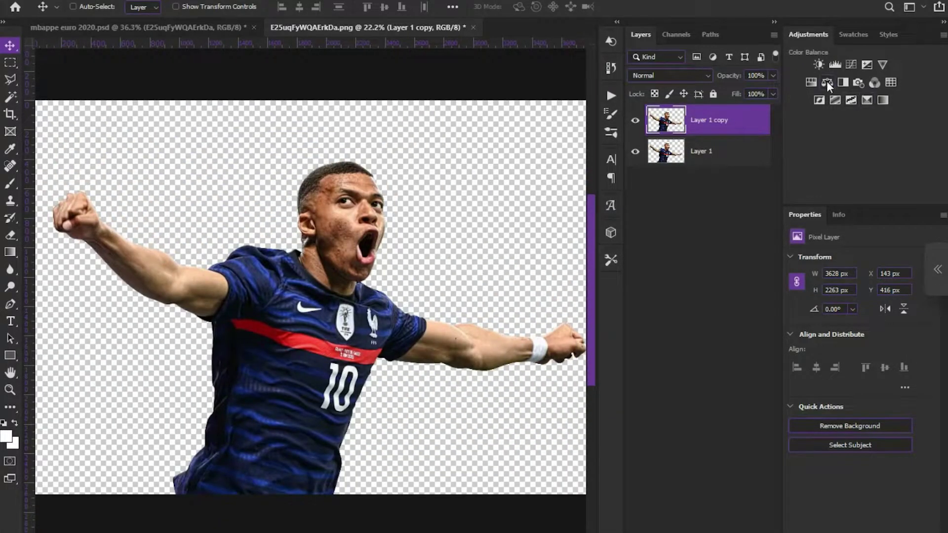
pyautogui.click(826, 81)
pyautogui.moveTo(845, 285); pyautogui.dragTo(849, 307)
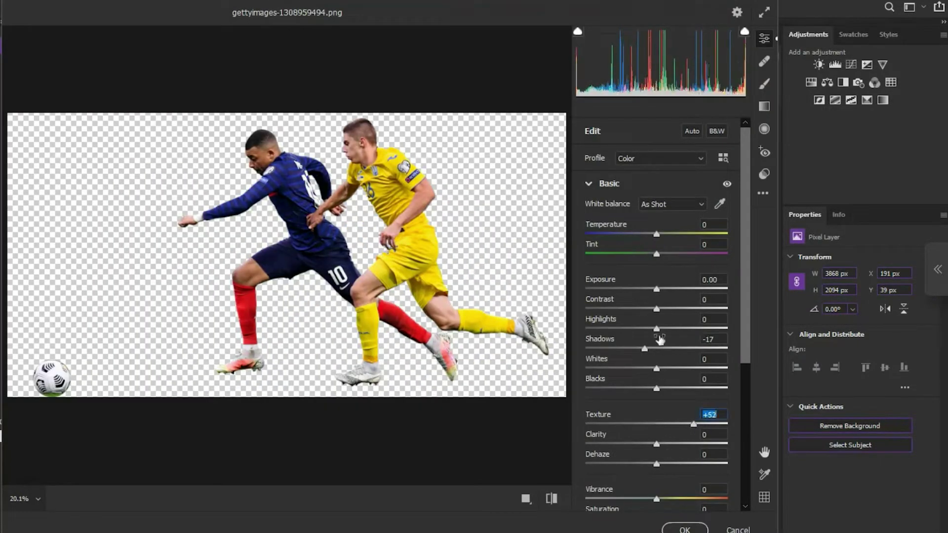
pyautogui.moveTo(657, 329); pyautogui.dragTo(638, 329)
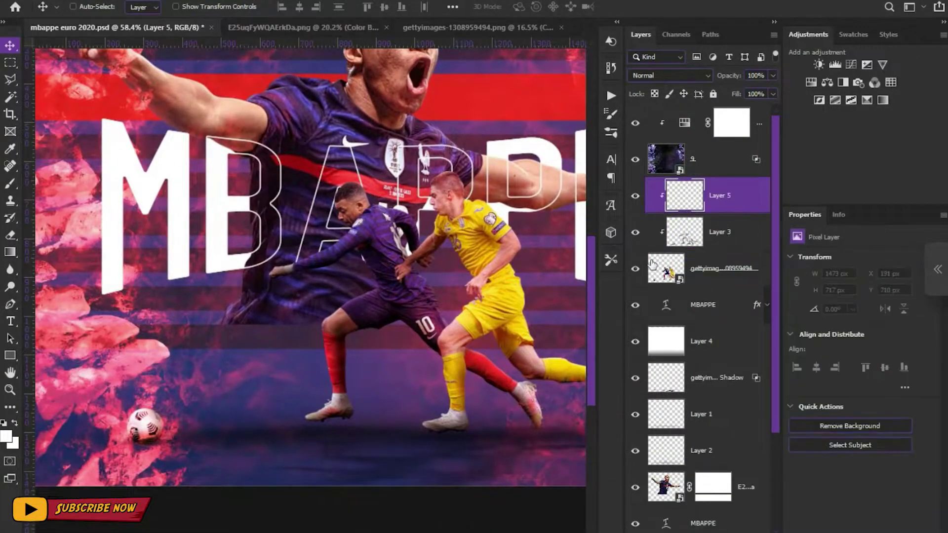
# Zoom to the lower leg and boot, then invert the Exposure layer's mask.
pyautogui.scroll(3, 177, 378)
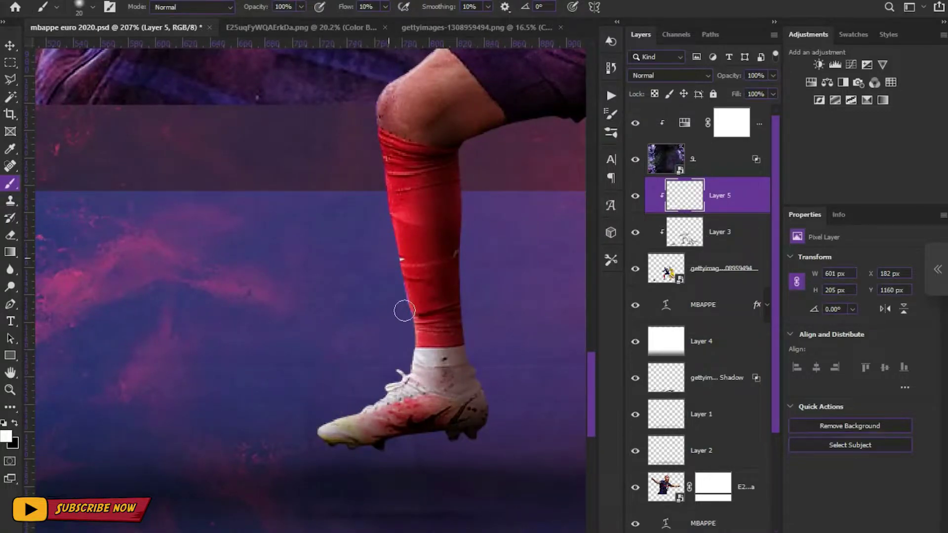
pyautogui.moveTo(405, 311); pyautogui.dragTo(323, 420)
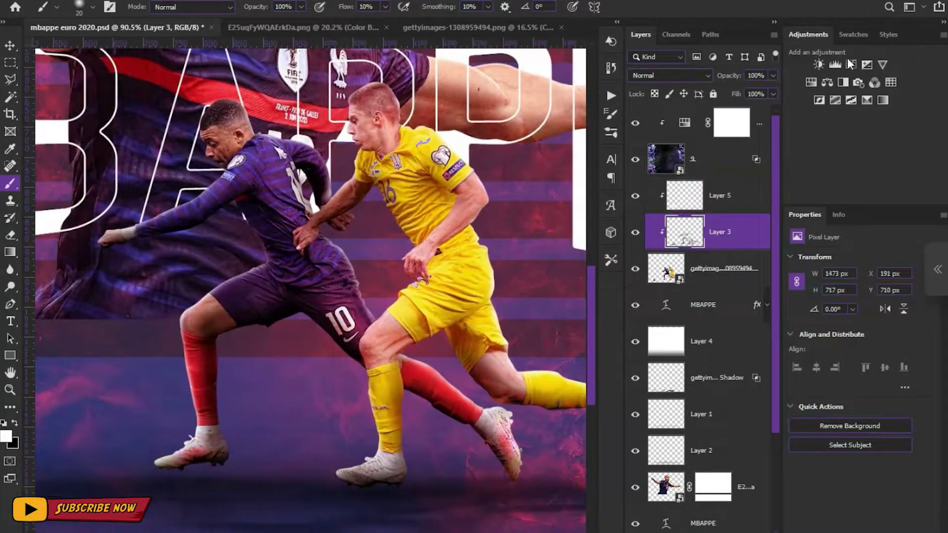
pyautogui.hotkey('ctrl', 'i')
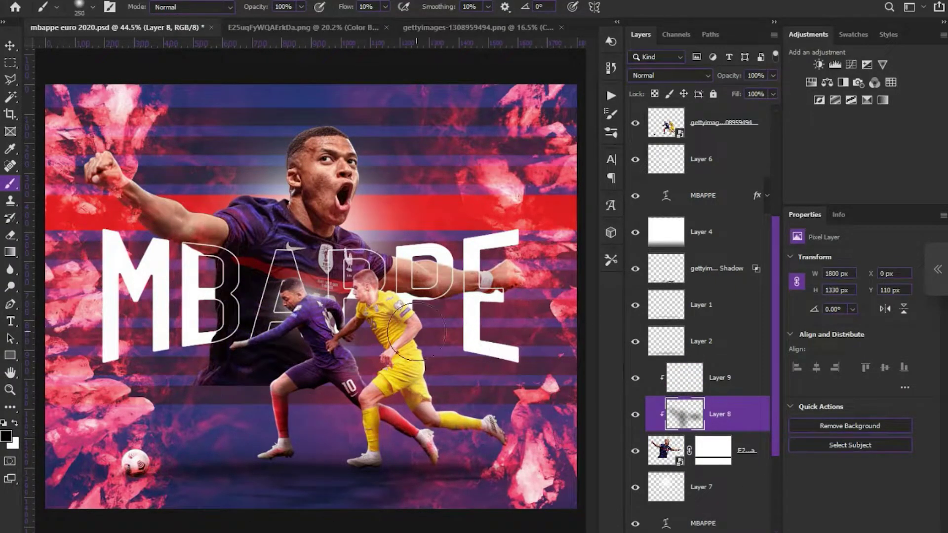
# Paint white on Layer 9, move it beneath Hue/Saturation 2, and clip it.
pyautogui.click(710, 378)
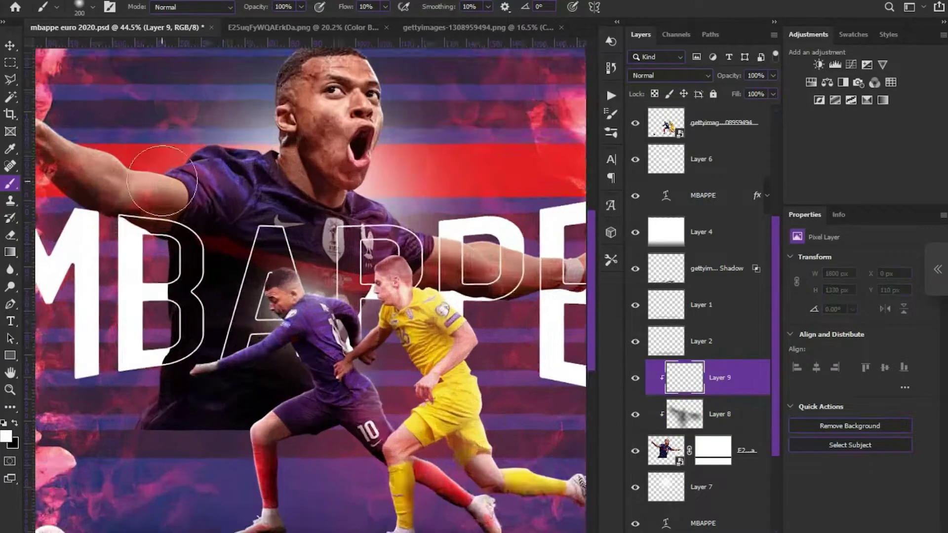
pyautogui.press('x')
pyautogui.scroll(5, 274, 240)
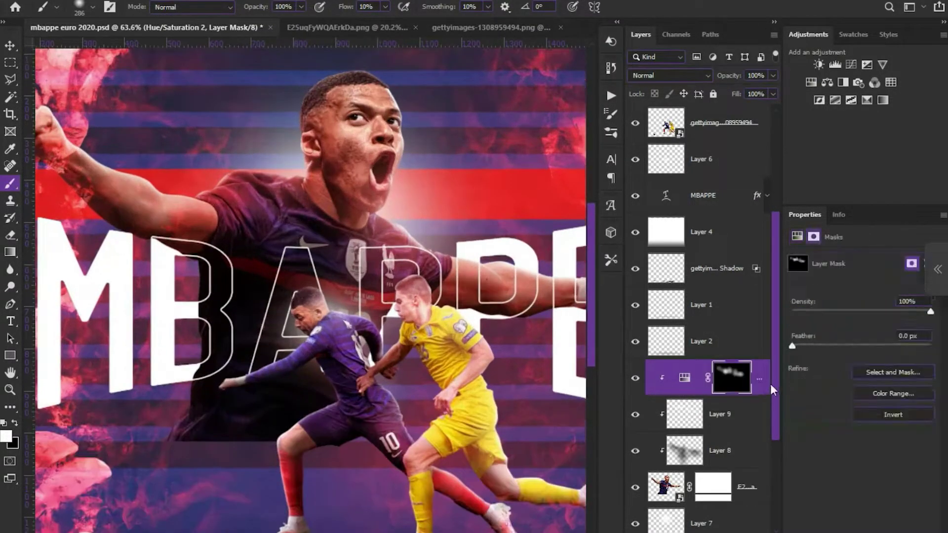
pyautogui.moveTo(691, 414); pyautogui.dragTo(755, 379)
pyautogui.hotkey('ctrl', '0')
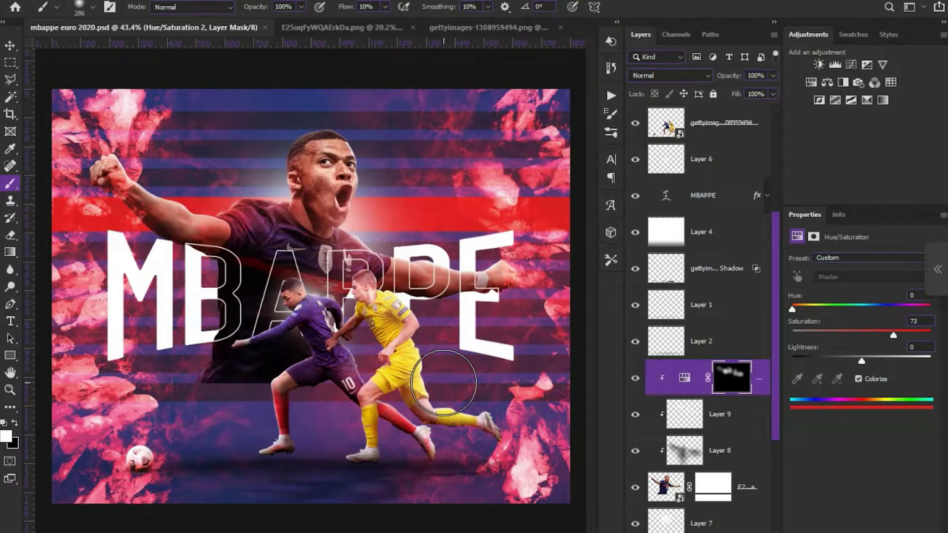
# Apply the red Styles-panel style to the lower MBAPPE text and copy it to the upper text.
pyautogui.click(888, 35)
pyautogui.scroll(-1, 849, 159)
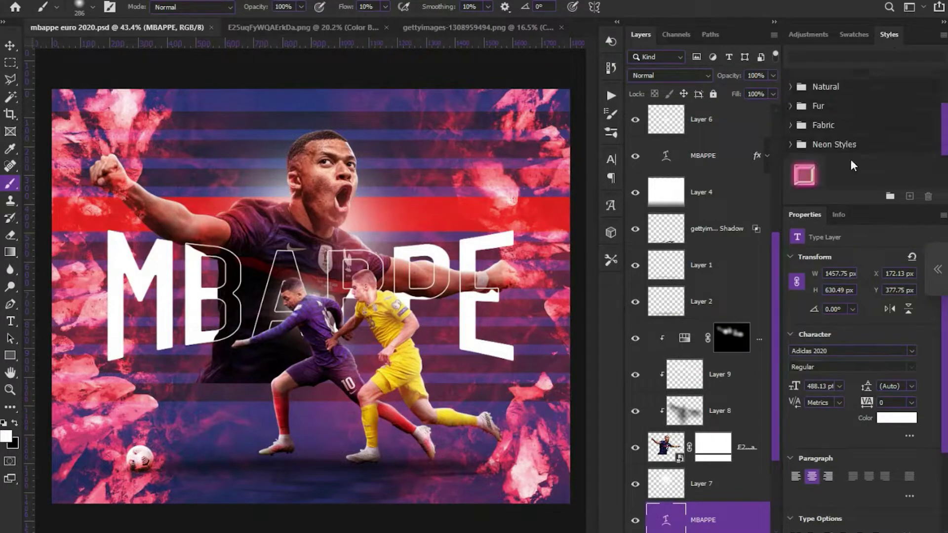
pyautogui.scroll(-3, 850, 159)
pyautogui.scroll(-2, 844, 148)
pyautogui.scroll(-2, 839, 138)
pyautogui.click(817, 104)
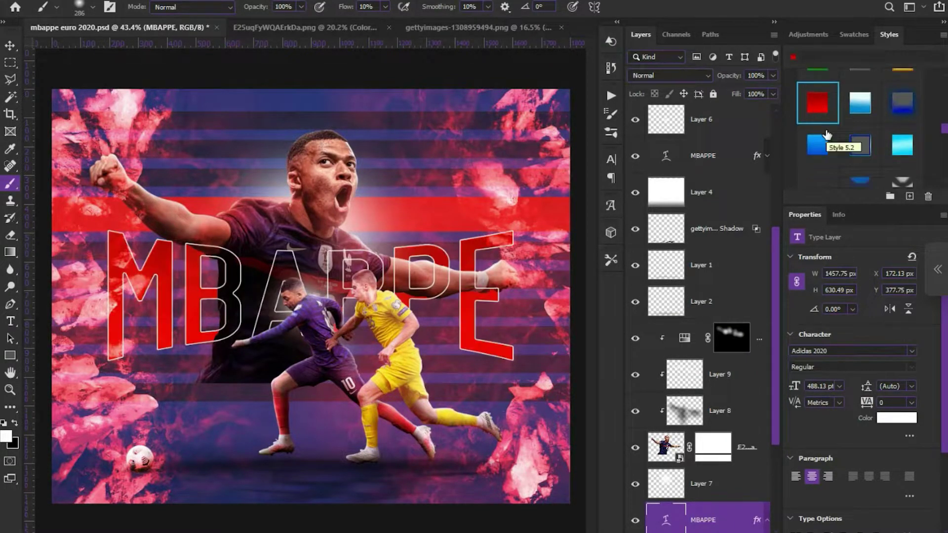
pyautogui.moveTo(827, 134); pyautogui.dragTo(696, 280)
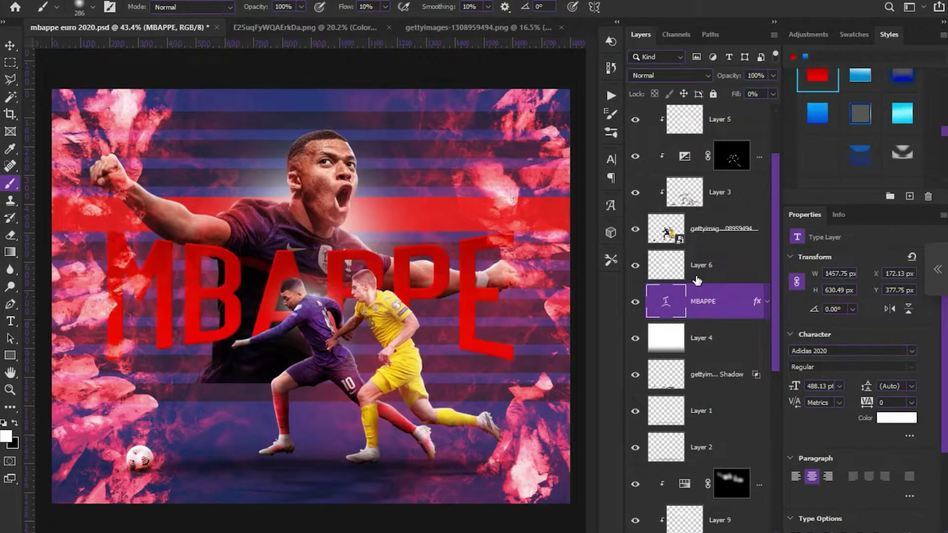
# Change the upper MBAPPE text's outline stroke to red.
pyautogui.doubleClick(691, 326)
pyautogui.click(589, 209)
pyautogui.click(717, 239)
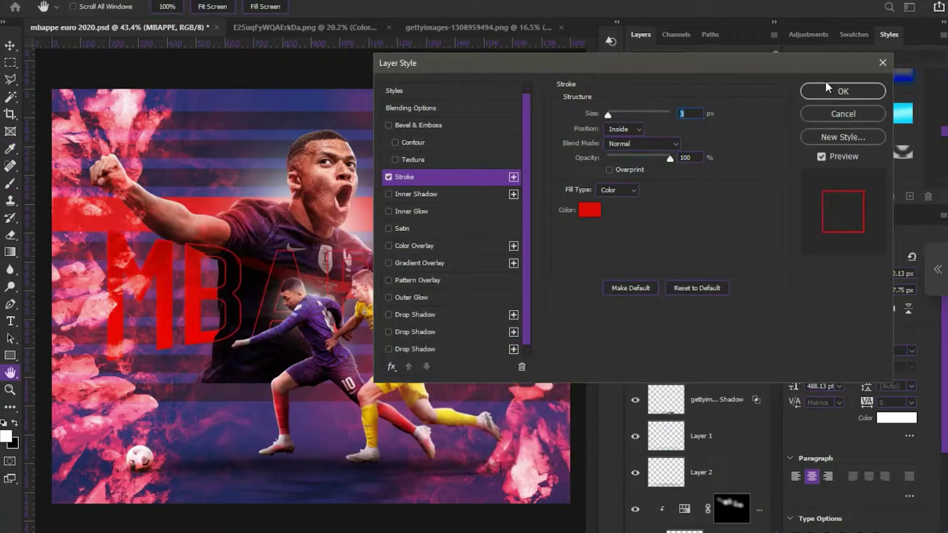
pyautogui.click(828, 88)
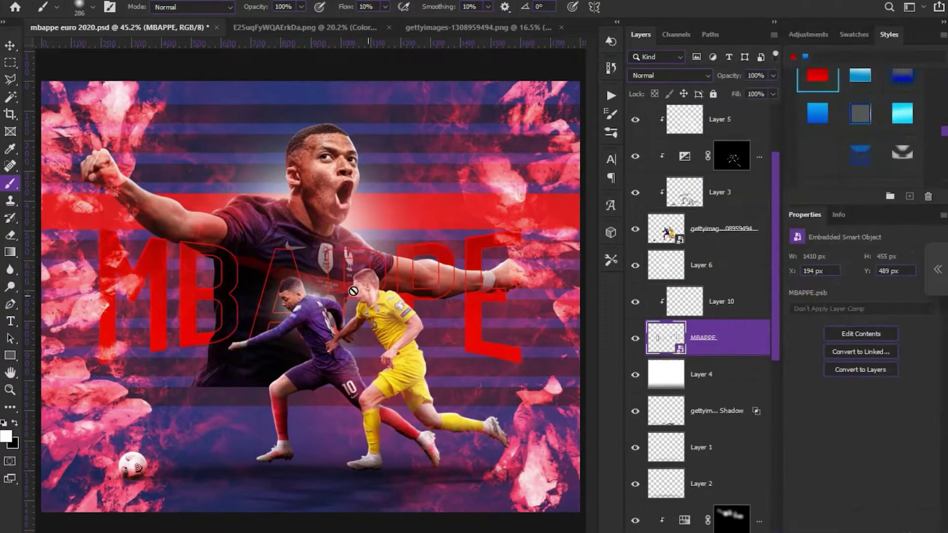
# Add a new painting layer clipped to the text, with a larger black brush.
pyautogui.hotkey('alt', ']')
pyautogui.hotkey('ctrl', '-')
pyautogui.press('x')
pyautogui.press(']')
pyautogui.press(']')
pyautogui.press(']')
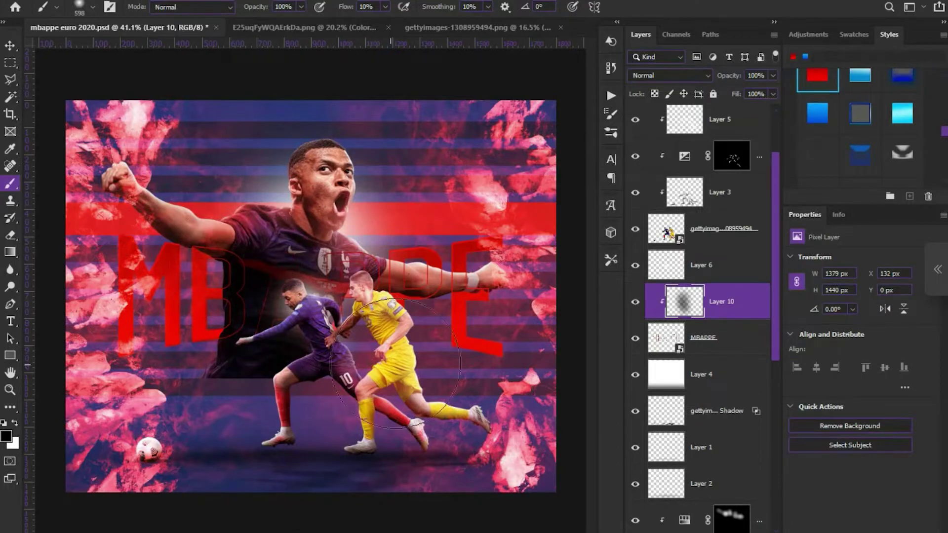
# Set the MBAPPE text to Screen blend mode, then hide the texture overlay to compare.
pyautogui.hotkey('alt', '[')
pyautogui.click(669, 75)
pyautogui.click(652, 176)
pyautogui.click(10, 390)
pyautogui.scroll(2, 635, 163)
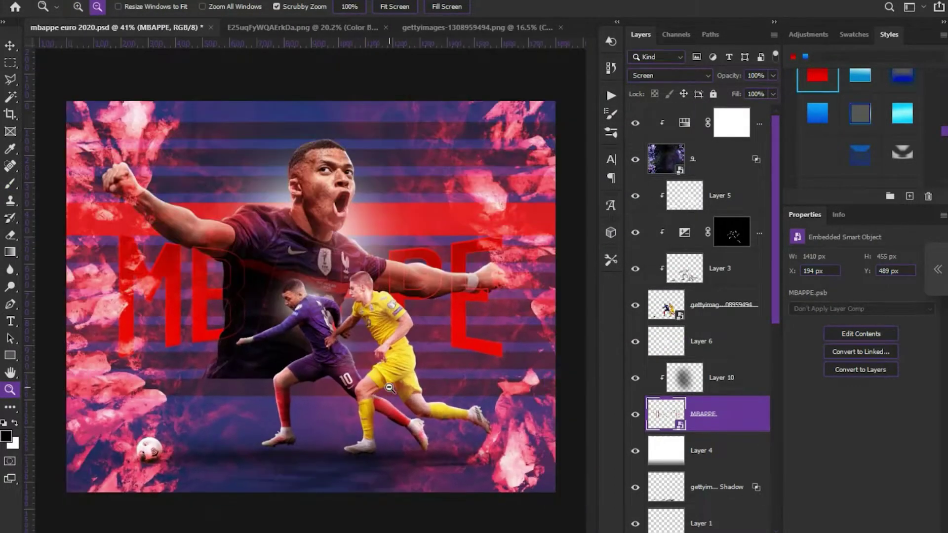
pyautogui.click(635, 159)
# Apply a radial spin blur to the texture overlay layer.
pyautogui.click(715, 159)
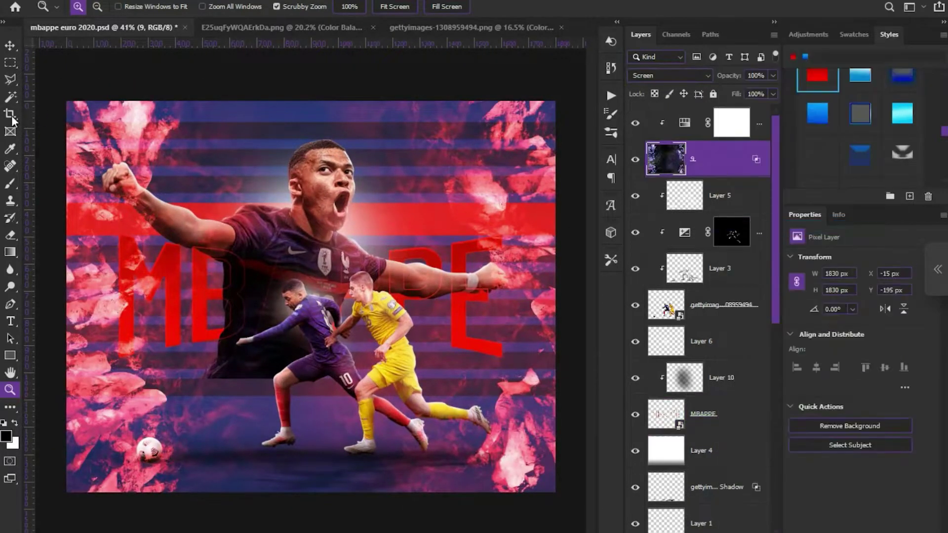
pyautogui.click(10, 114)
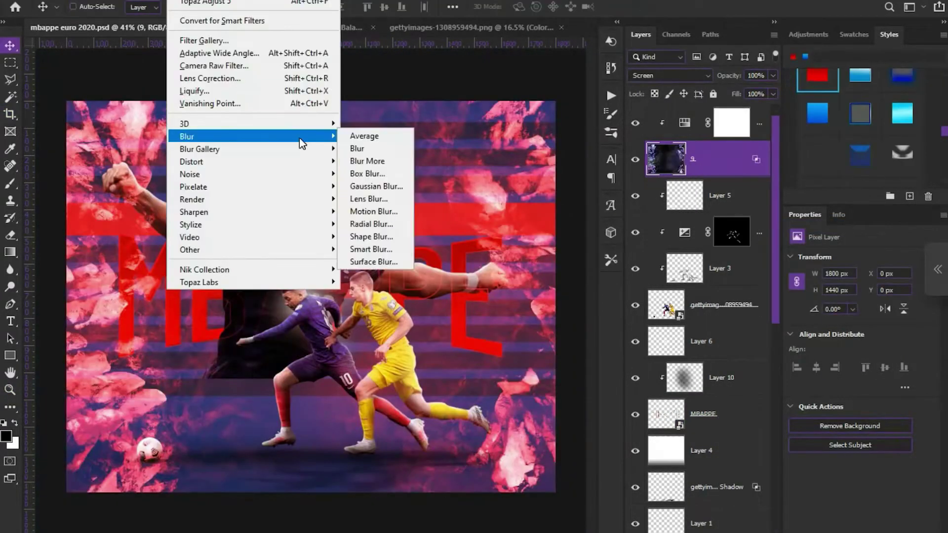
pyautogui.click(390, 219)
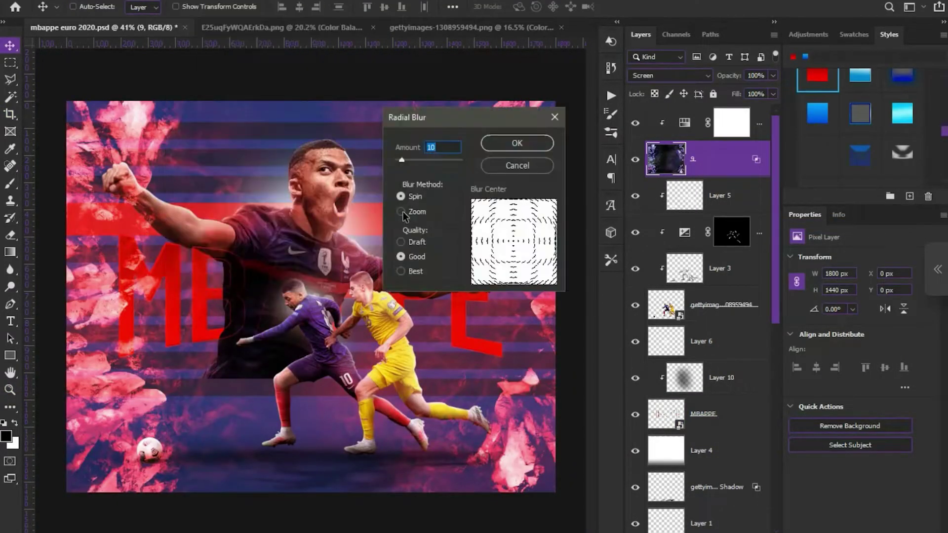
pyautogui.press('Return')
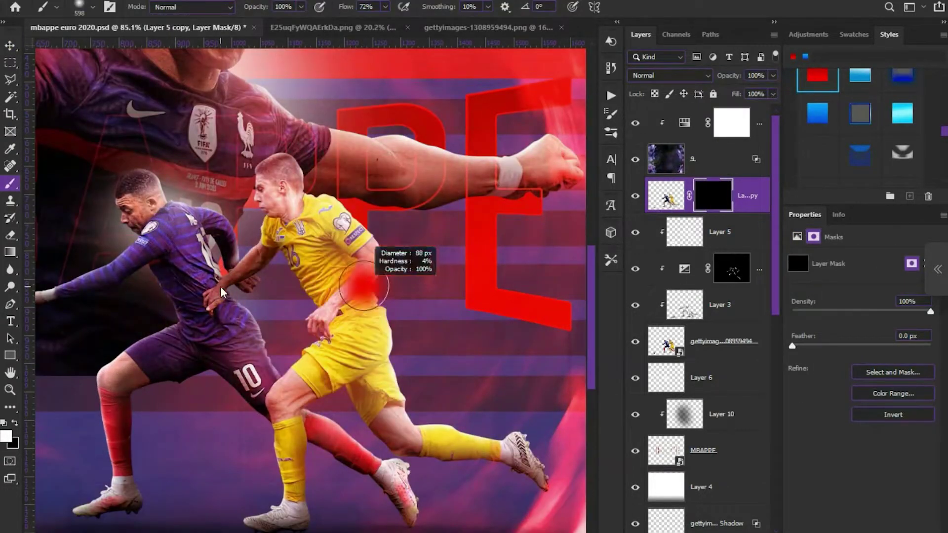
# Paint the mask to reveal blur over the yellow player, Mbappe's arm and the sock.
pyautogui.moveTo(276, 168)
pyautogui.mouseDown()
pyautogui.moveTo(306, 222)
pyautogui.moveTo(355, 256)
pyautogui.moveTo(380, 355)
pyautogui.moveTo(431, 426)
pyautogui.mouseUp()
pyautogui.scroll(5, 431, 425)
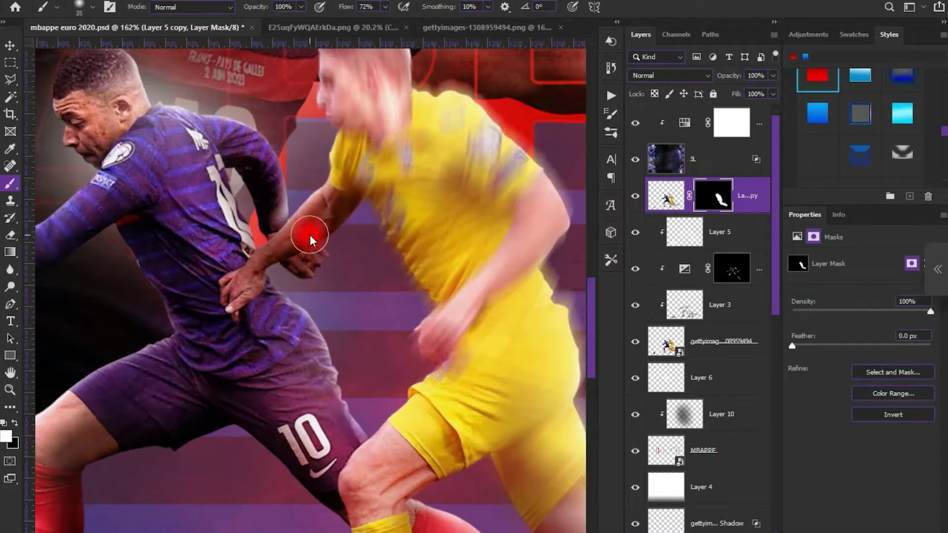
pyautogui.moveTo(307, 232)
pyautogui.mouseDown()
pyautogui.moveTo(280, 237)
pyautogui.moveTo(184, 59)
pyautogui.mouseUp()
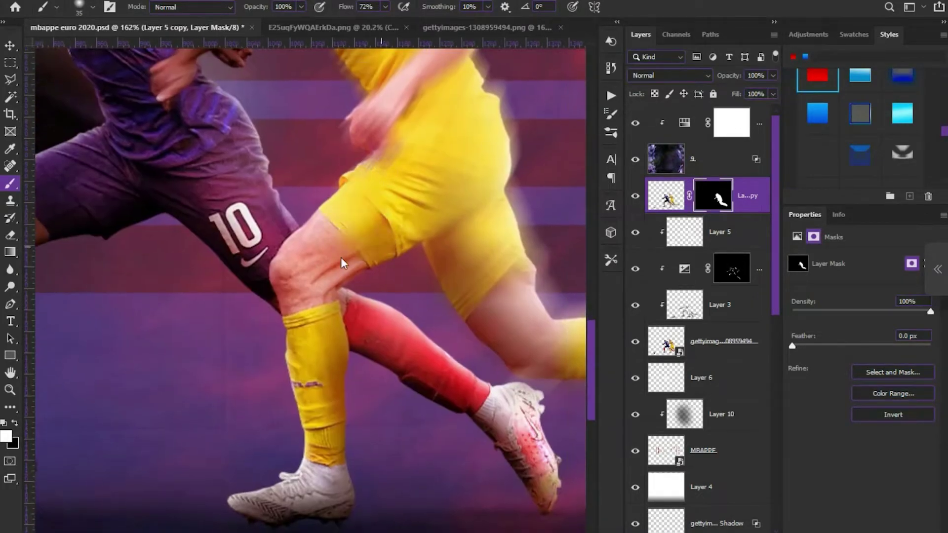
pyautogui.moveTo(316, 310); pyautogui.dragTo(299, 346)
# Review the refined mask across the poster and save the document.
pyautogui.scroll(-3, 299, 347)
pyautogui.hscroll(5, 395, 441)
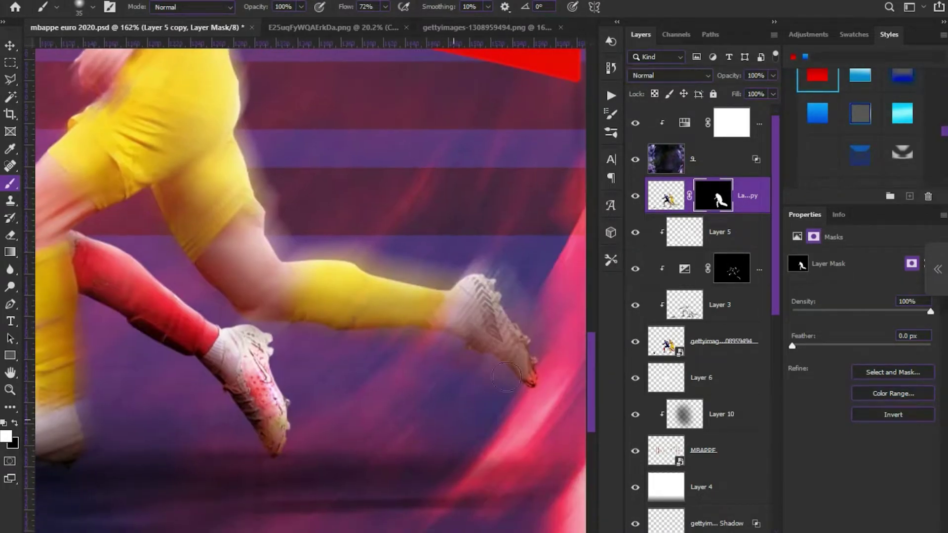
pyautogui.scroll(2, 339, 373)
pyautogui.scroll(-3, 368, 152)
pyautogui.scroll(-5, 345, 222)
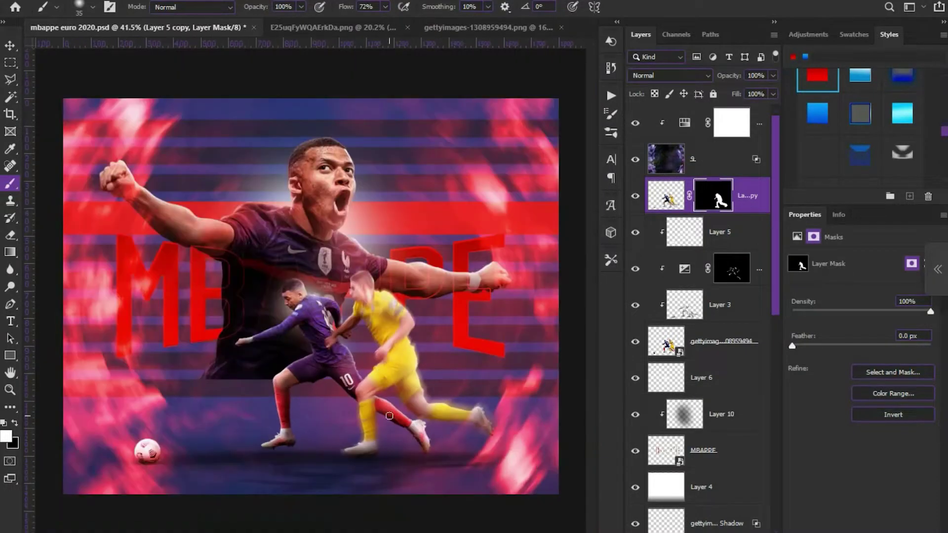
pyautogui.scroll(6, 310, 272)
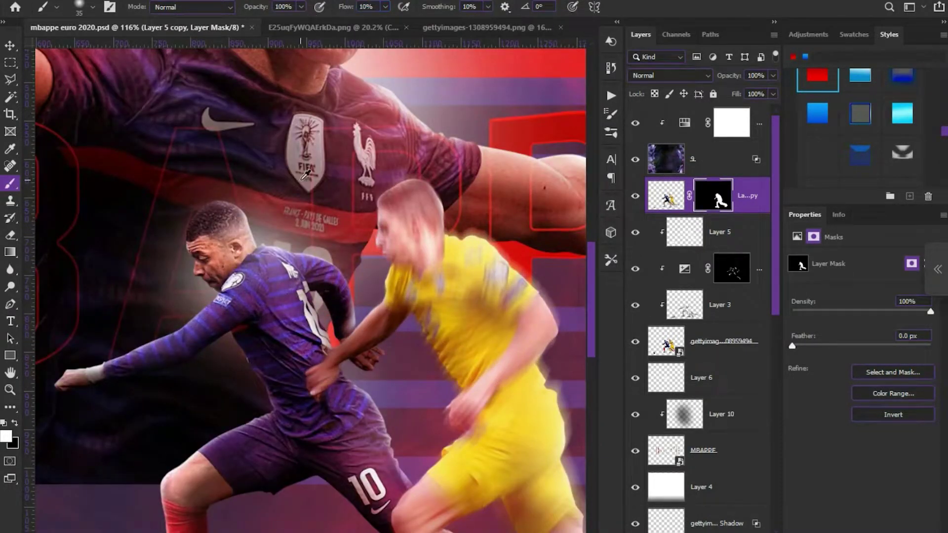
pyautogui.scroll(4, 296, 239)
pyautogui.scroll(-5, 375, 294)
pyautogui.scroll(-5, 288, 226)
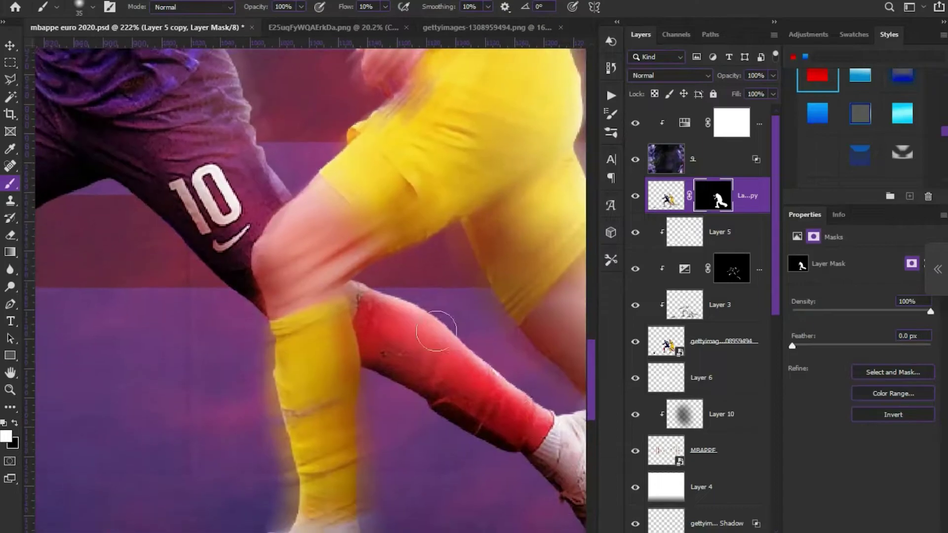
pyautogui.scroll(2, 489, 450)
pyautogui.scroll(-6, 490, 450)
pyautogui.scroll(-1, 354, 424)
pyautogui.hotkey('ctrl', 's')
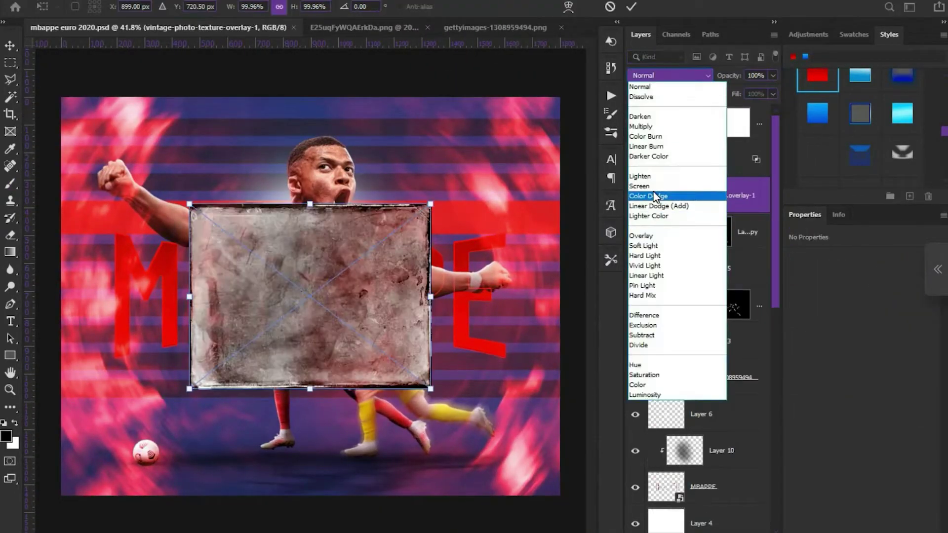
pyautogui.write('66')
# Commit the vintage photo texture and fade it to Soft Light at 44% opacity.
pyautogui.press('Return')
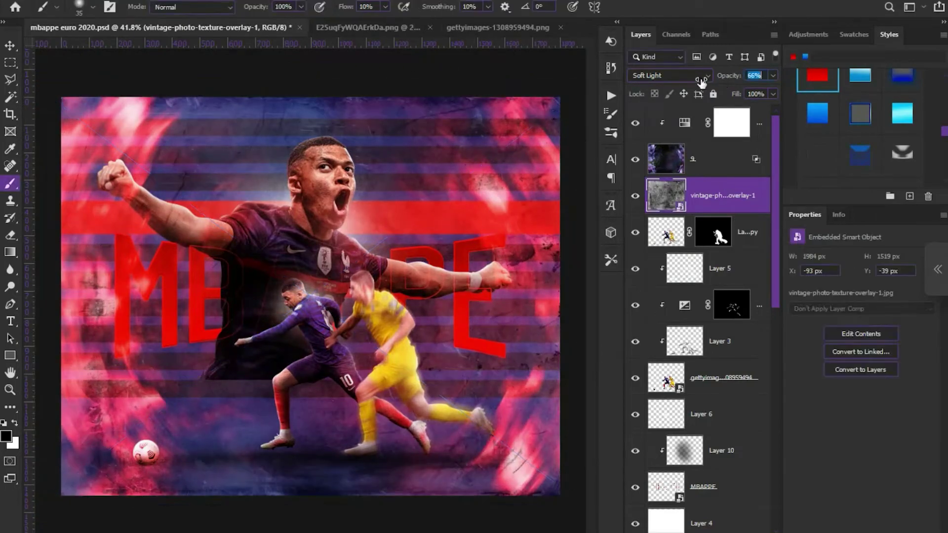
pyautogui.moveTo(730, 75); pyautogui.dragTo(735, 79)
pyautogui.press('z')
pyautogui.click(363, 173)
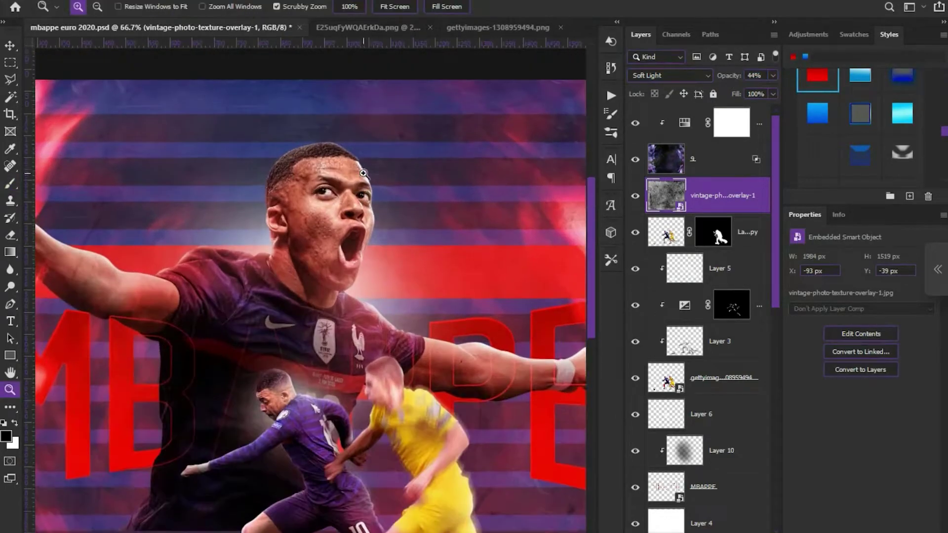
pyautogui.click(637, 198)
pyautogui.hotkey('ctrl', '0')
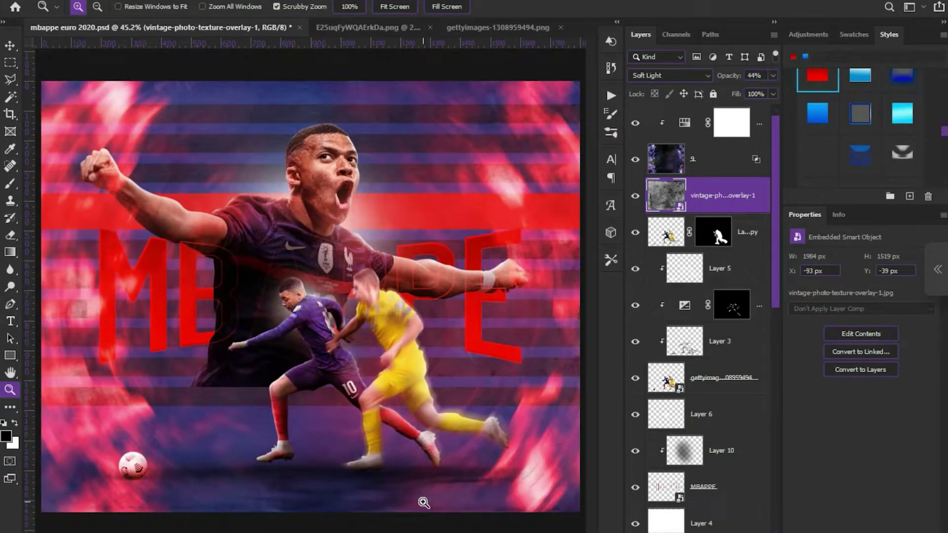
pyautogui.moveTo(322, 423); pyautogui.dragTo(346, 419)
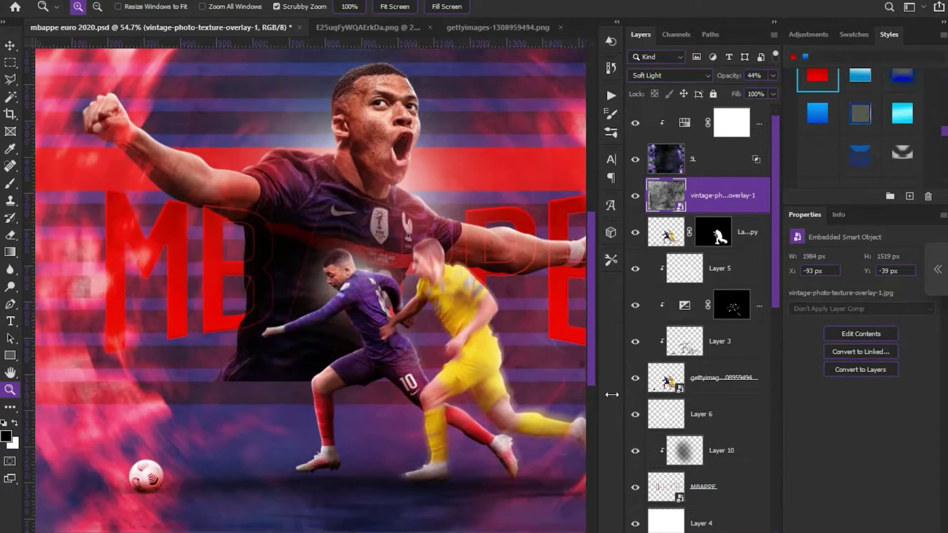
pyautogui.scroll(-5, 651, 484)
# Load a stripe rectangle as a selection on the player cutout's mask, then deselect.
pyautogui.click(651, 481)
pyautogui.scroll(5, 691, 345)
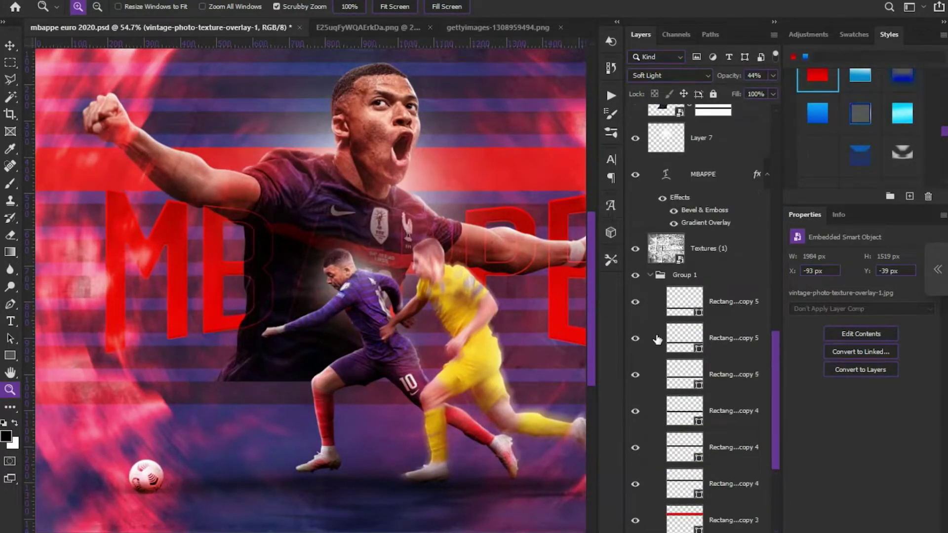
pyautogui.keyDown('ctrl'); pyautogui.click(684, 355); pyautogui.keyUp('ctrl')
pyautogui.scroll(3, 691, 345)
pyautogui.click(713, 210)
pyautogui.press('b')
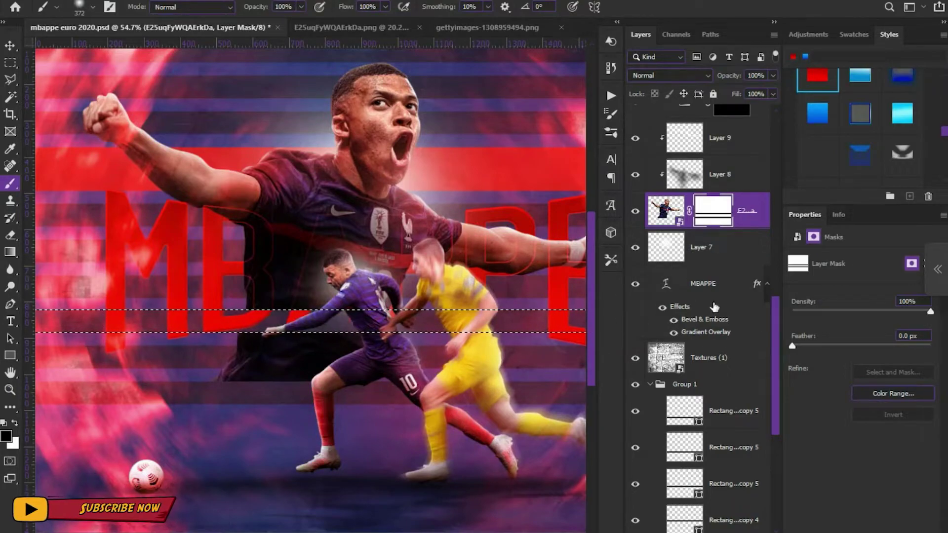
pyautogui.press('m')
pyautogui.hotkey('ctrl', 'd')
pyautogui.scroll(-2, 380, 444)
pyautogui.scroll(5, 691, 296)
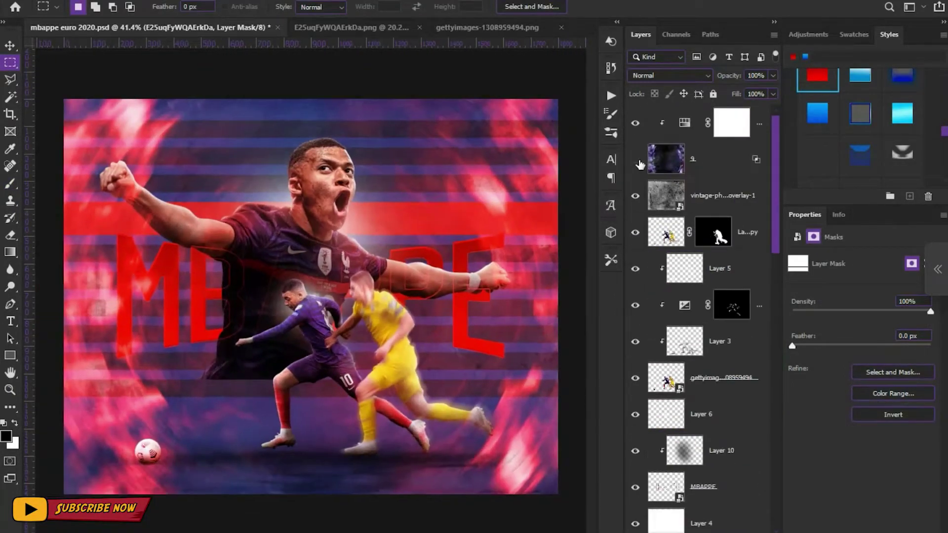
# Place the dust particle image on top and blend it in Screen mode.
pyautogui.click(635, 159)
pyautogui.press('Return')
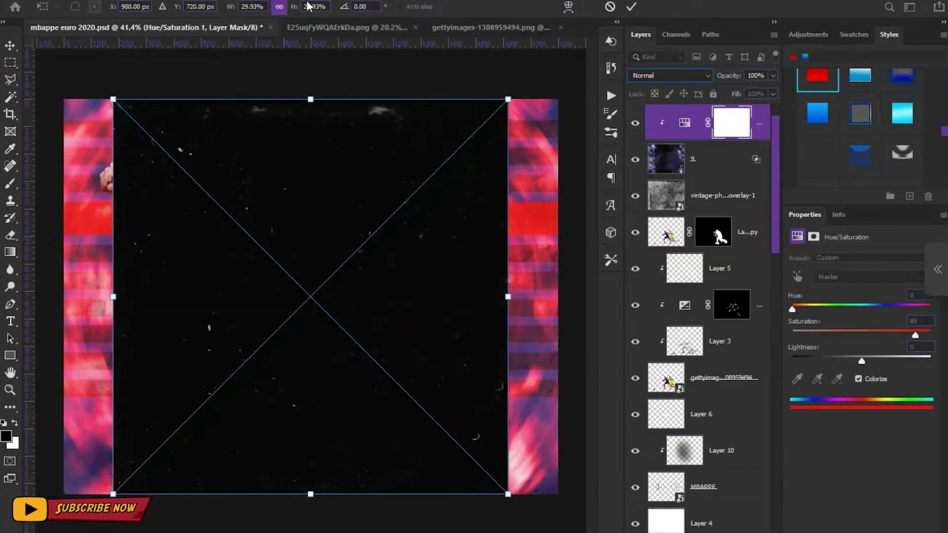
pyautogui.hotkey('shift', 'alt', 's')
pyautogui.scroll(1, 310, 340)
pyautogui.hotkey('ctrl', '0')
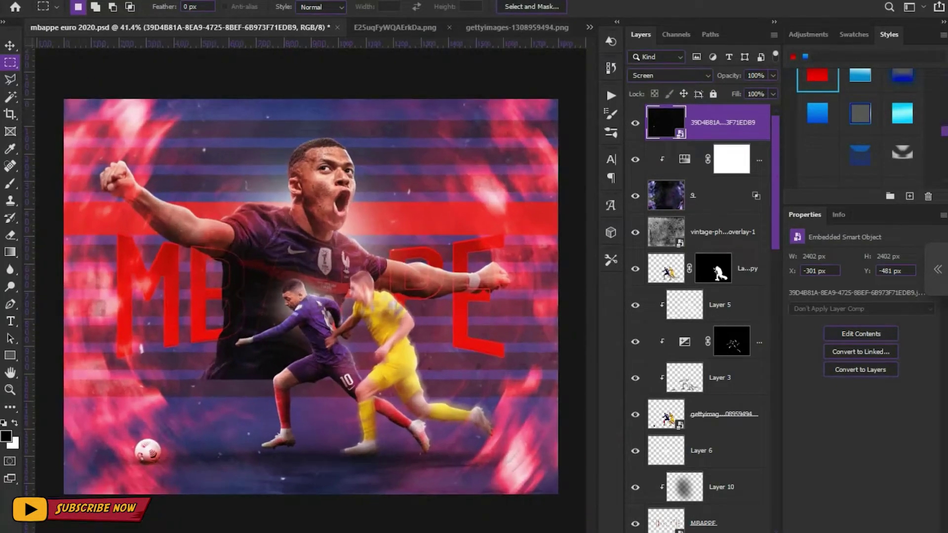
pyautogui.scroll(-5, 699, 423)
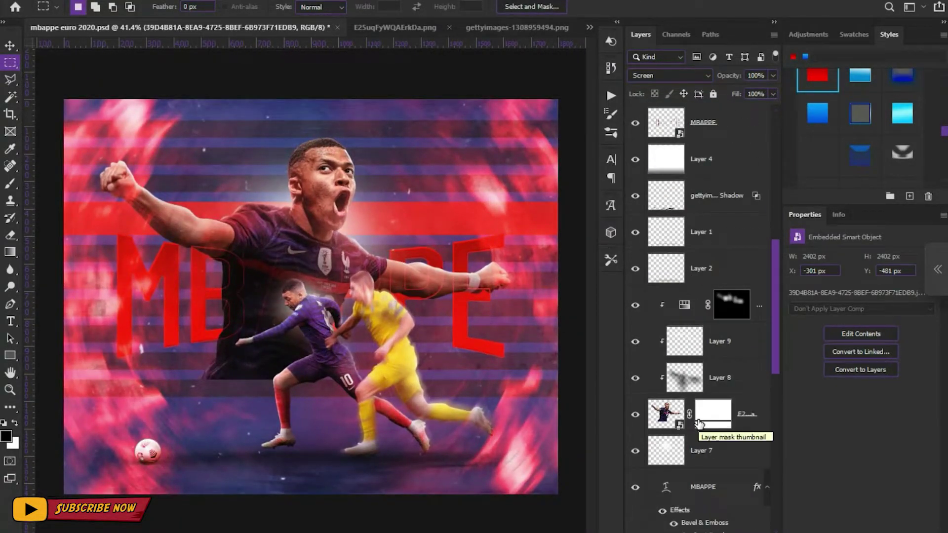
pyautogui.scroll(-5, 699, 423)
# Give the Rectangle 1 copy 6 stripe an 8.2-pixel Gaussian blur.
pyautogui.click(730, 432)
pyautogui.click(669, 75)
pyautogui.hotkey('alt', 't')
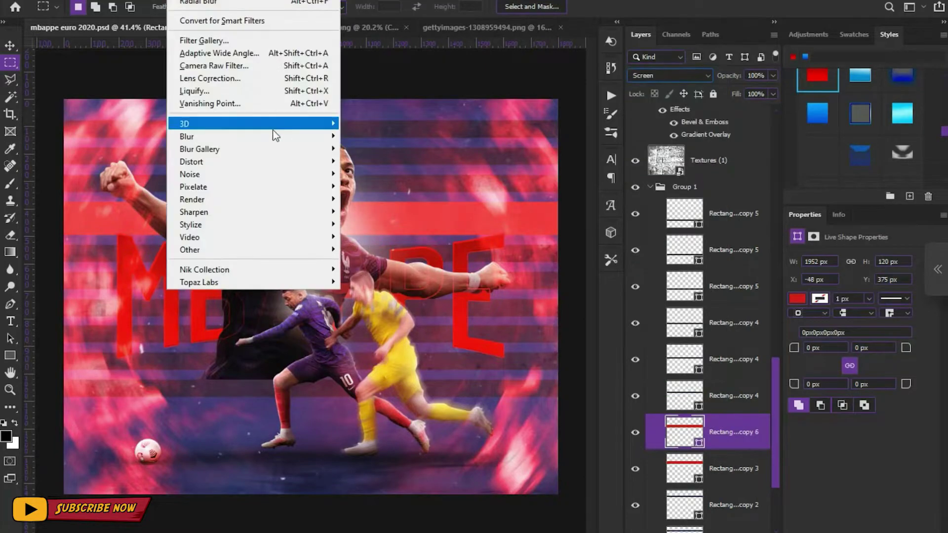
pyautogui.click(378, 188)
pyautogui.moveTo(572, 253); pyautogui.dragTo(586, 255)
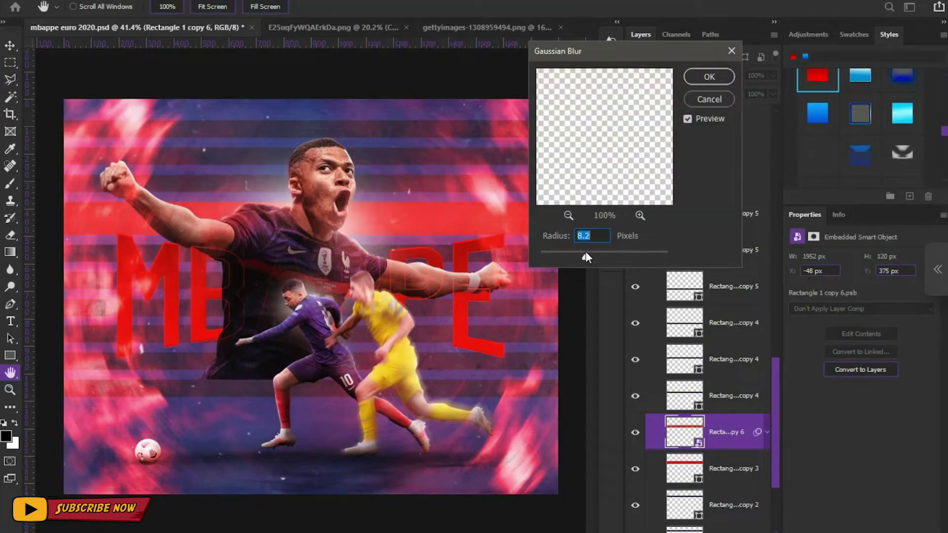
pyautogui.click(708, 77)
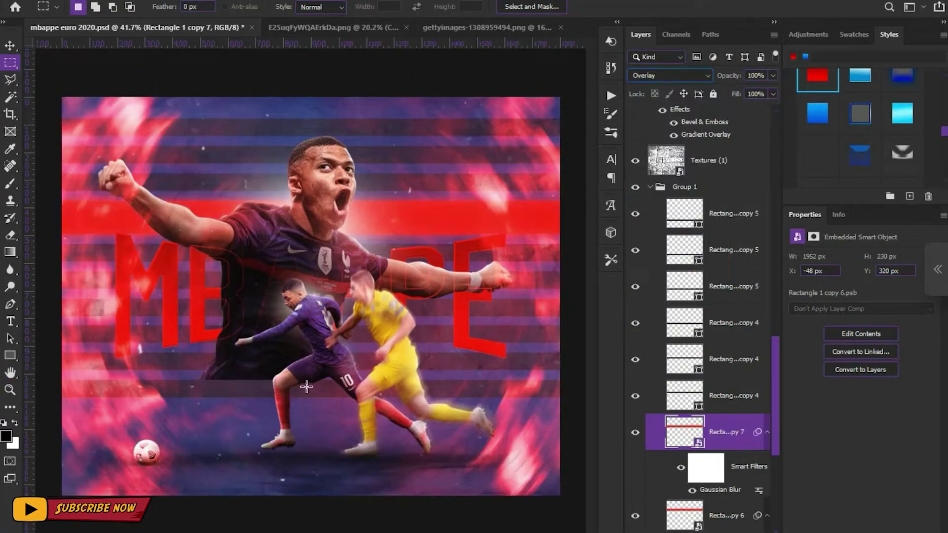
pyautogui.press('z')
pyautogui.moveTo(306, 386); pyautogui.dragTo(352, 364)
pyautogui.scroll(-5, 711, 443)
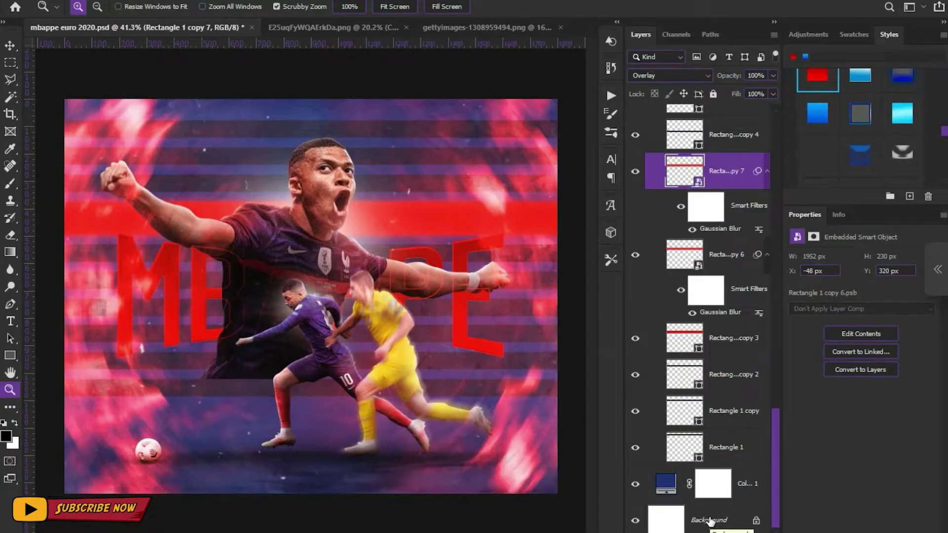
pyautogui.scroll(10, 710, 345)
# Rotate all layers about −4° and scale them to 109% to fill the canvas.
pyautogui.hotkey('ctrl', 'alt', 'a')
pyautogui.hotkey('ctrl', 't')
pyautogui.hotkey('ctrl', '-')
pyautogui.moveTo(570, 309); pyautogui.dragTo(568, 279)
pyautogui.moveTo(569, 529)
pyautogui.mouseDown()
pyautogui.moveTo(578, 521)
pyautogui.moveTo(583, 532)
pyautogui.mouseUp()
pyautogui.moveTo(55, 312); pyautogui.dragTo(43, 315)
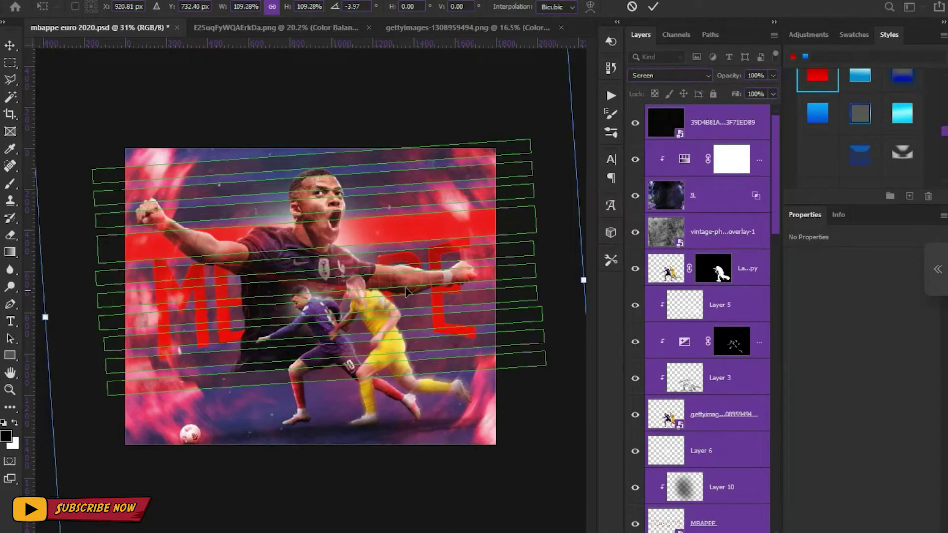
pyautogui.press('Return')
# Zoom in to inspect the tilted poster, then fit it back to the window.
pyautogui.press('z')
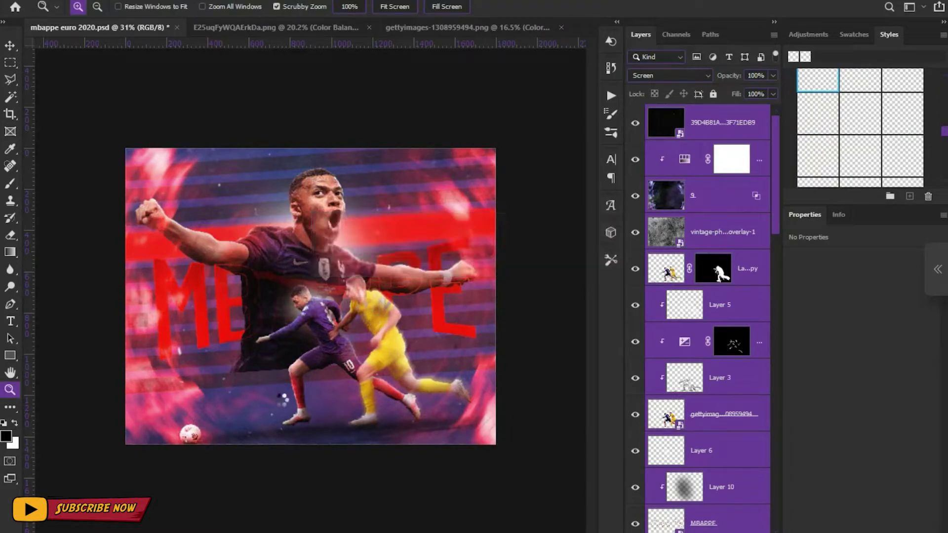
pyautogui.click(317, 429)
pyautogui.click(339, 299)
pyautogui.rightClick(339, 298)
pyautogui.click(370, 307)
pyautogui.scroll(-10, 713, 395)
pyautogui.scroll(5, 713, 485)
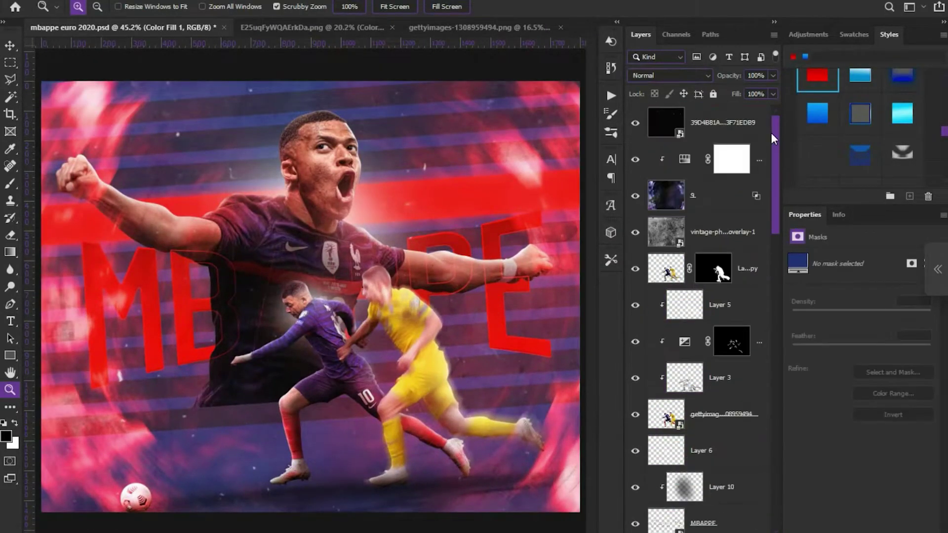
pyautogui.scroll(5, 739, 126)
# Stamp the visible layers into a merged copy and crop it to the canvas edges.
pyautogui.hotkey('ctrl', 'e')
pyautogui.click(9, 114)
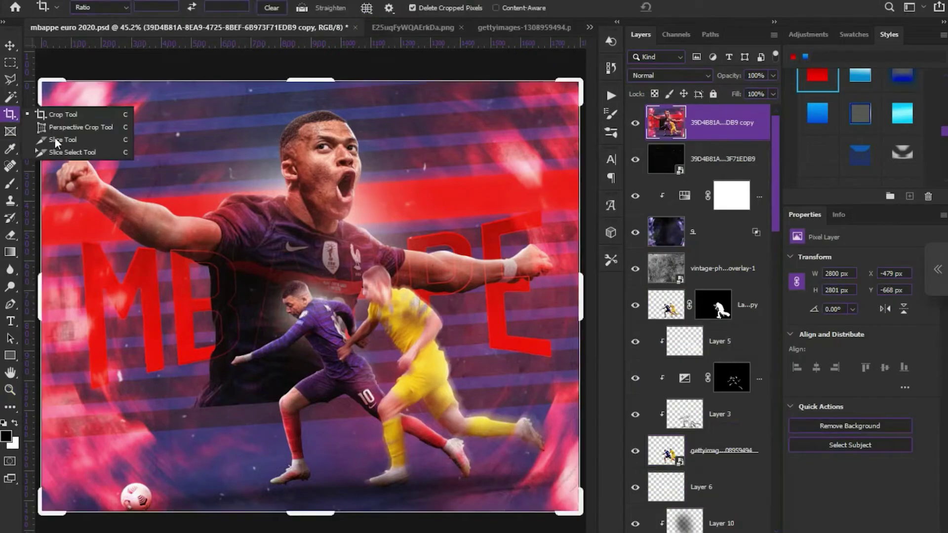
pyautogui.doubleClick(308, 247)
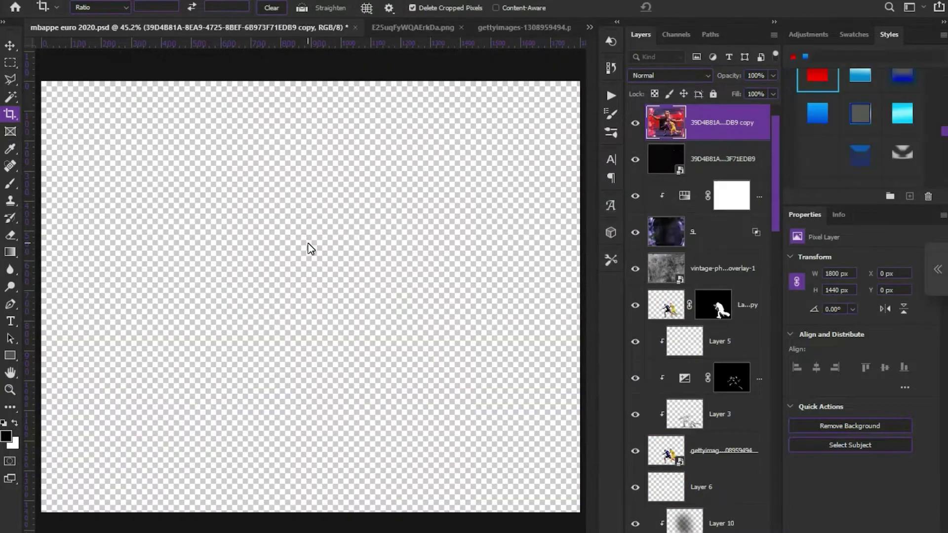
pyautogui.press('v')
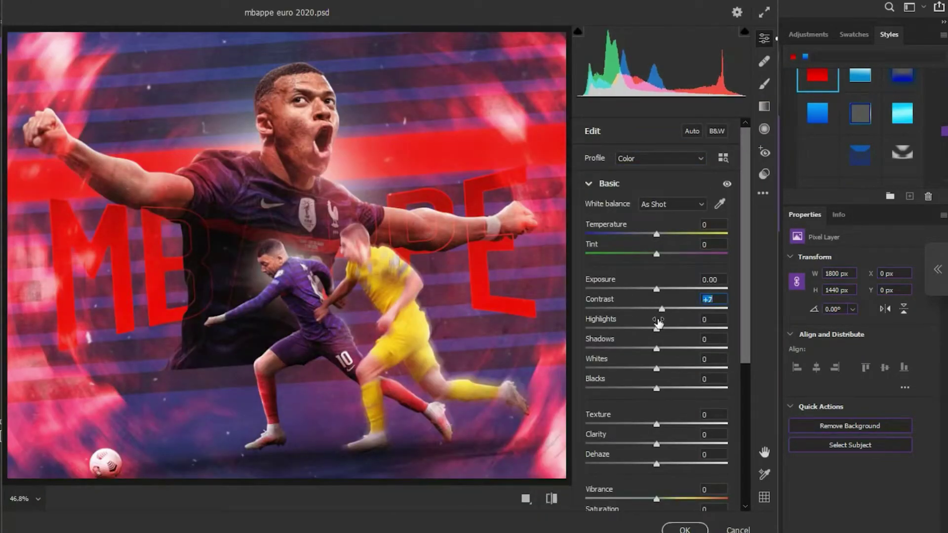
# In Camera Raw, raise Highlights, shift blue and red hues, set sharpening detail 16 and colour noise reduction 5.
pyautogui.moveTo(658, 325); pyautogui.dragTo(713, 336)
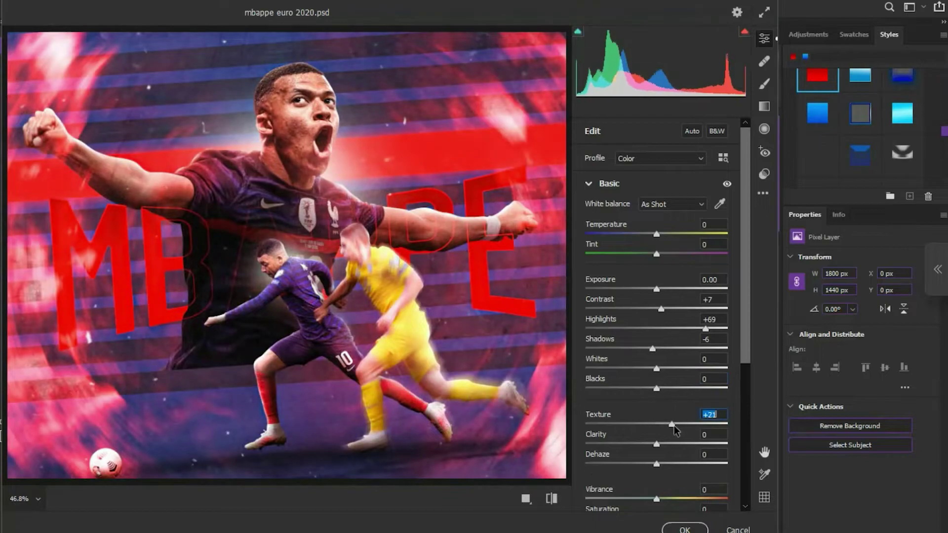
pyautogui.moveTo(644, 372); pyautogui.dragTo(629, 372)
pyautogui.moveTo(656, 272); pyautogui.dragTo(654, 274)
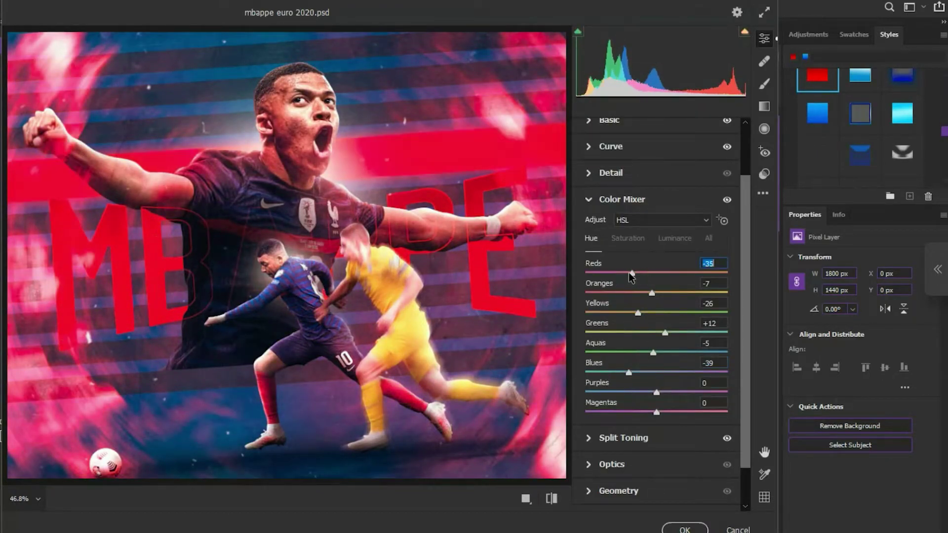
pyautogui.click(628, 238)
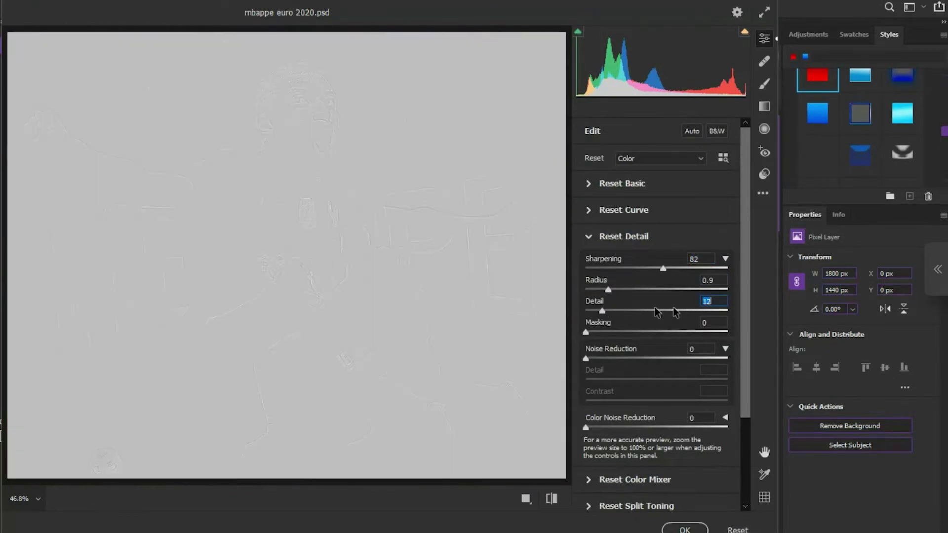
pyautogui.moveTo(713, 311); pyautogui.dragTo(608, 310)
pyautogui.moveTo(585, 428); pyautogui.dragTo(591, 428)
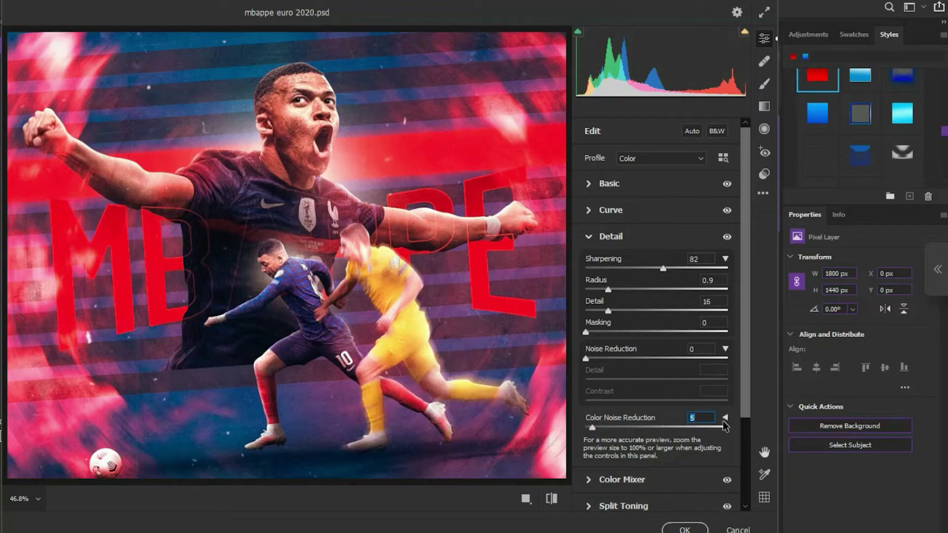
pyautogui.click(725, 418)
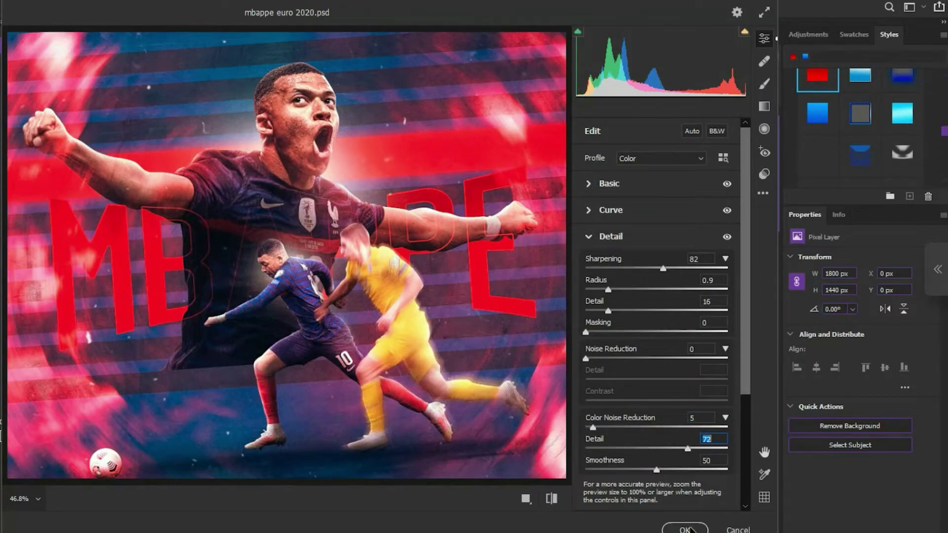
pyautogui.click(686, 528)
pyautogui.scroll(3, 341, 221)
pyautogui.scroll(3, 323, 179)
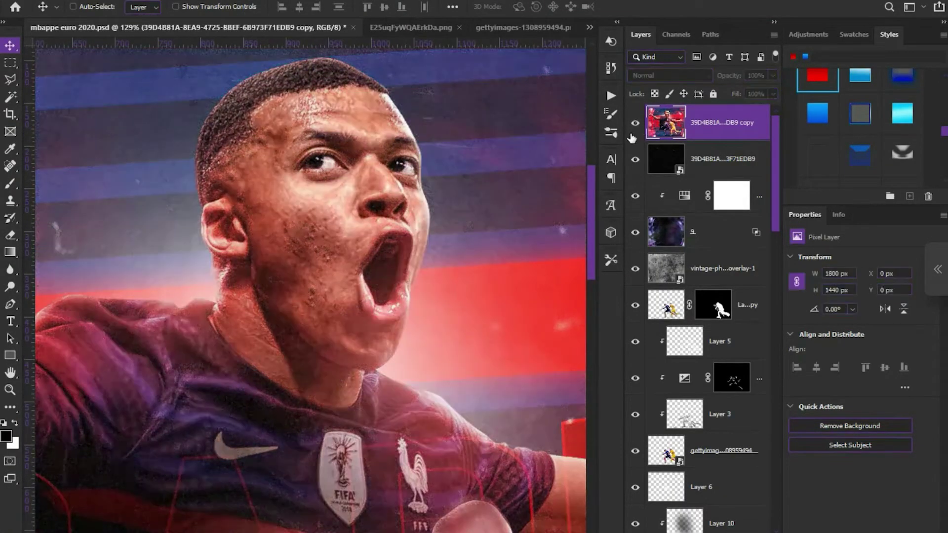
pyautogui.scroll(-2, 418, 244)
pyautogui.scroll(-2, 416, 244)
pyautogui.scroll(-2, 417, 244)
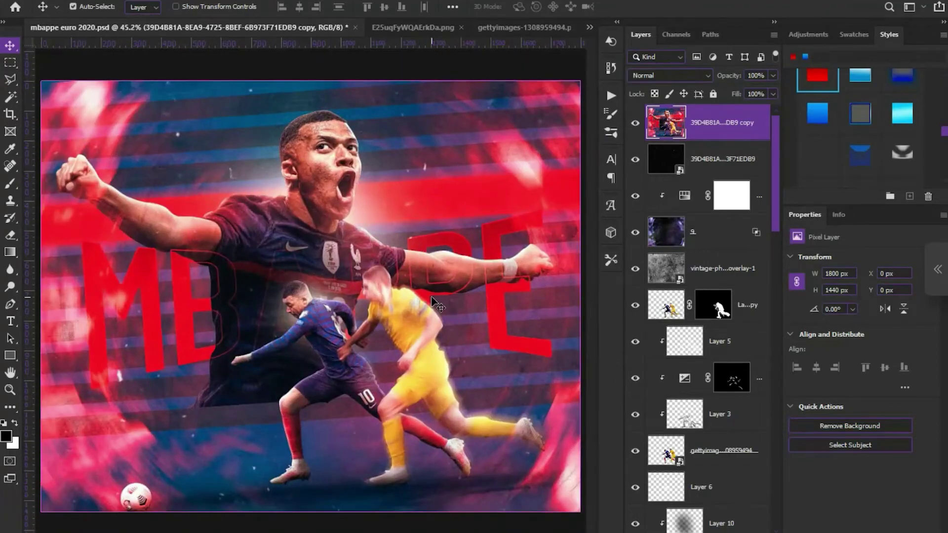